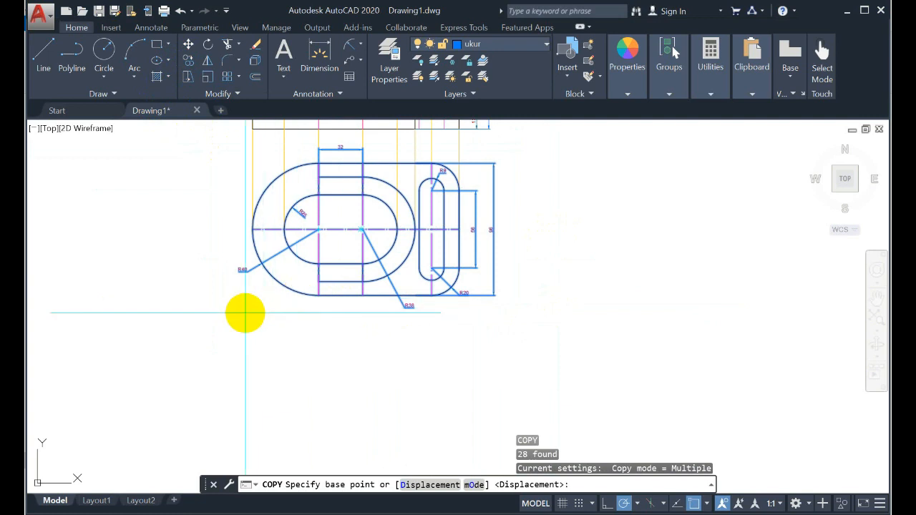
Copy the selected dimensioned top view about 150 units straight down into the empty area below.
click(246, 313)
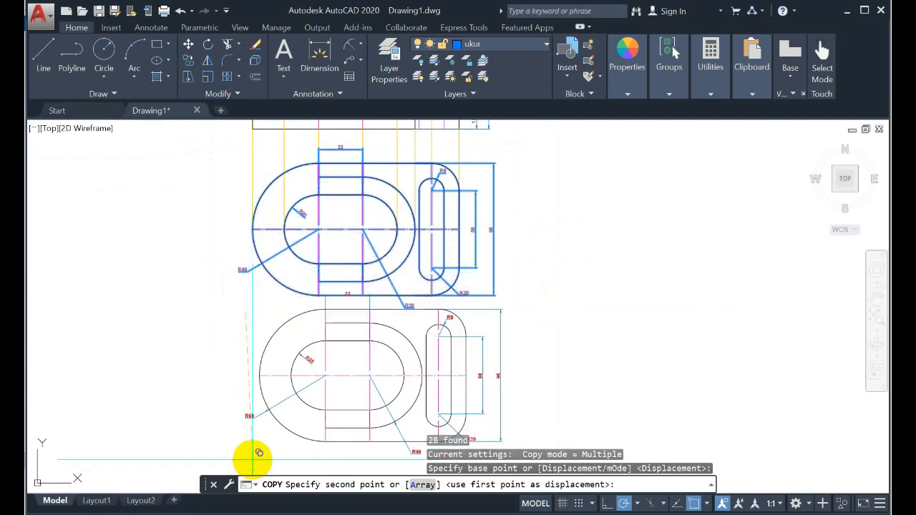
middle_drag(248, 460, 266, 355)
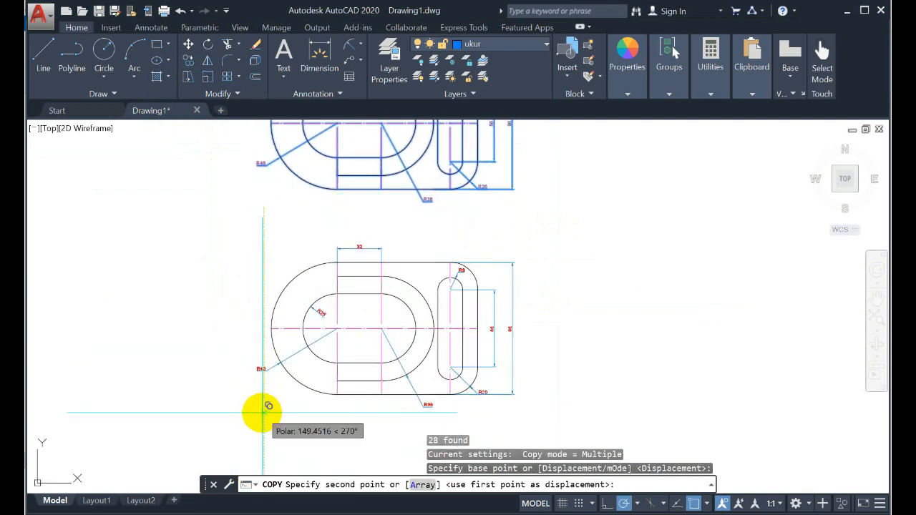
click(266, 406)
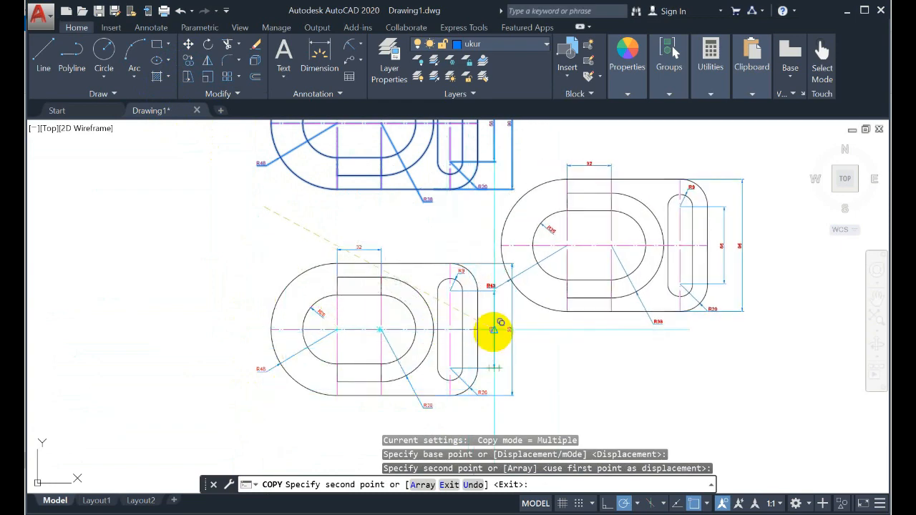
key(Escape)
scroll(492, 331, up, 2)
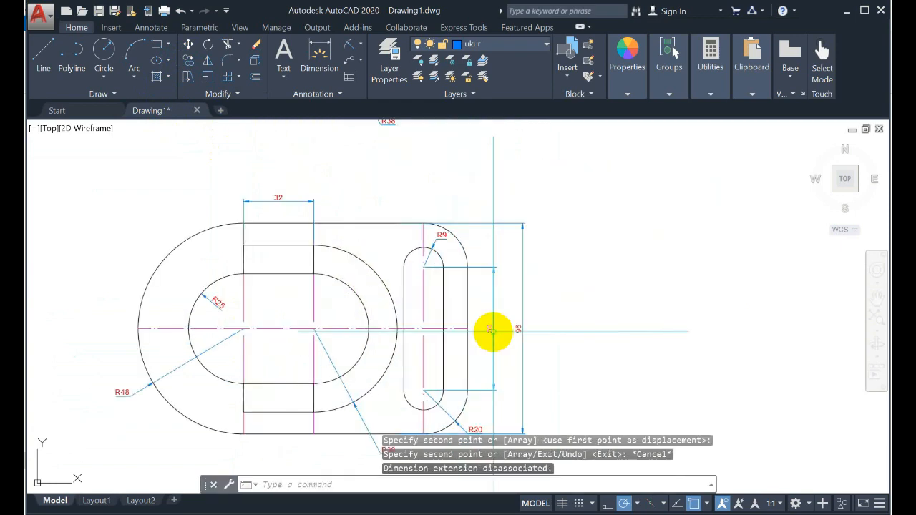
Delete the linear dimensions 32, 96 and 56 from the lower copy of the top view.
click(281, 198)
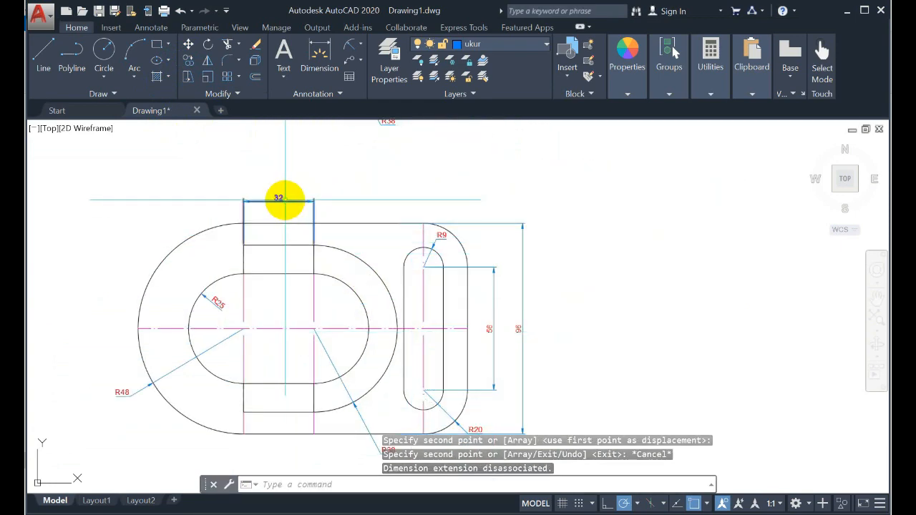
key(Delete)
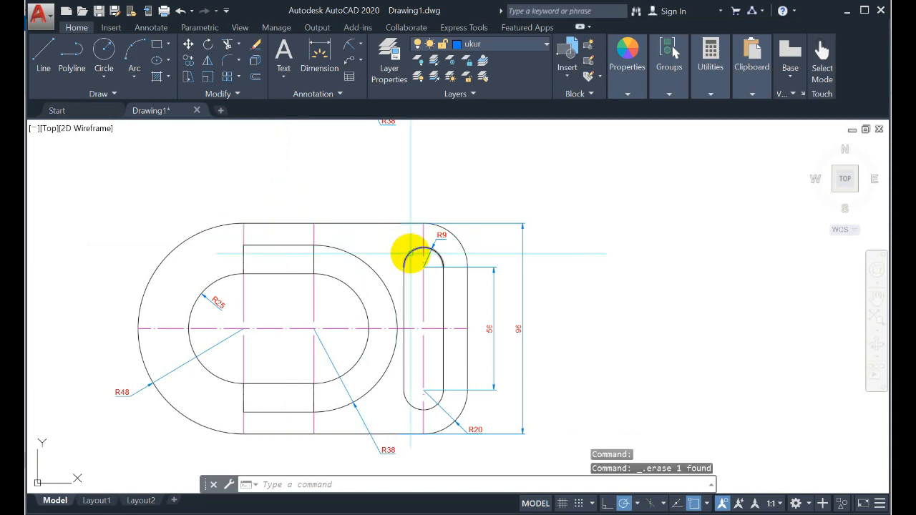
click(489, 224)
key(Delete)
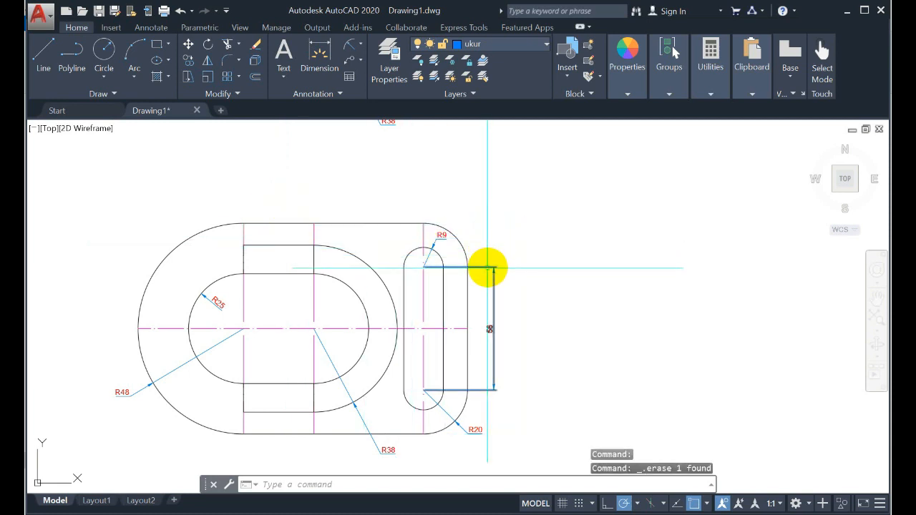
click(488, 269)
key(Delete)
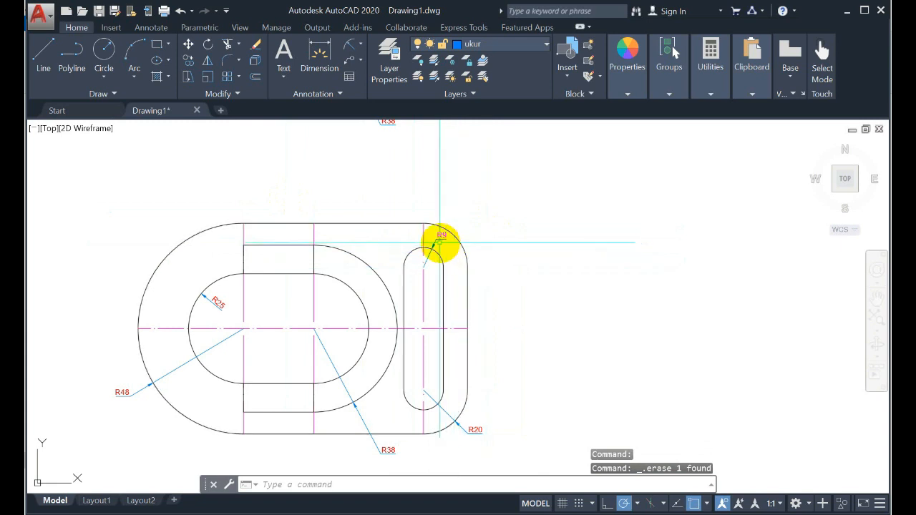
Delete the radius dimensions R9, R20, R38 and R48 from the lower copy of the top view.
click(433, 242)
key(Delete)
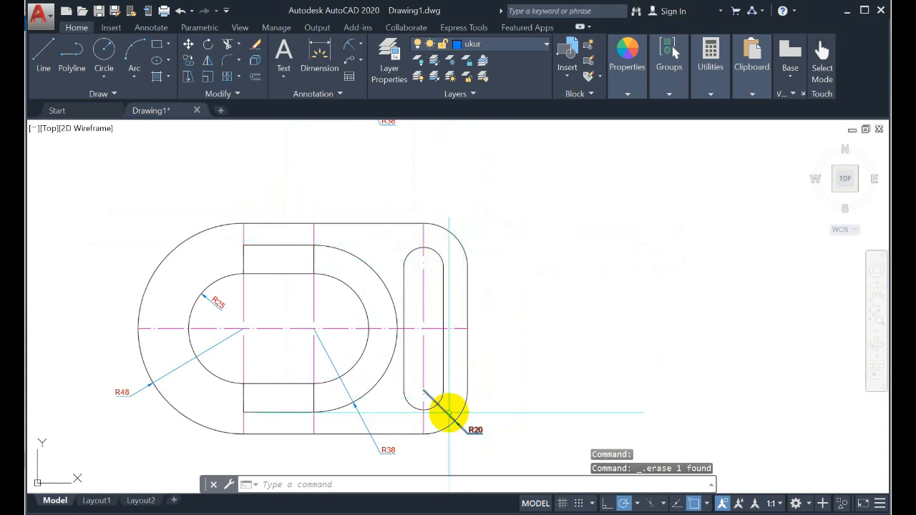
click(447, 414)
key(Delete)
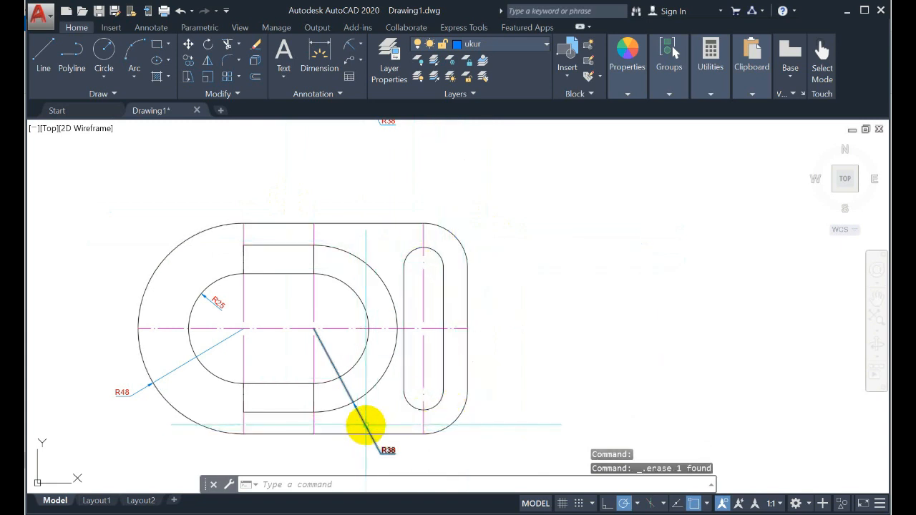
click(365, 425)
key(Delete)
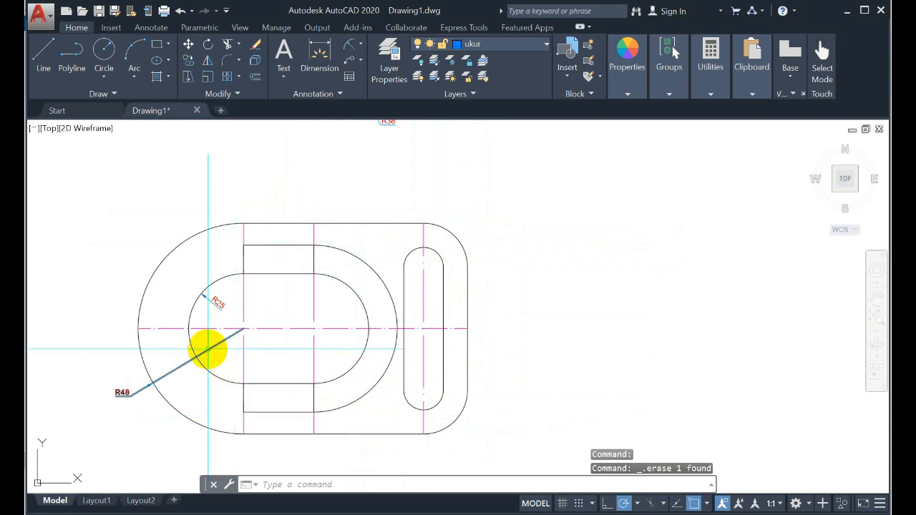
click(208, 349)
key(Delete)
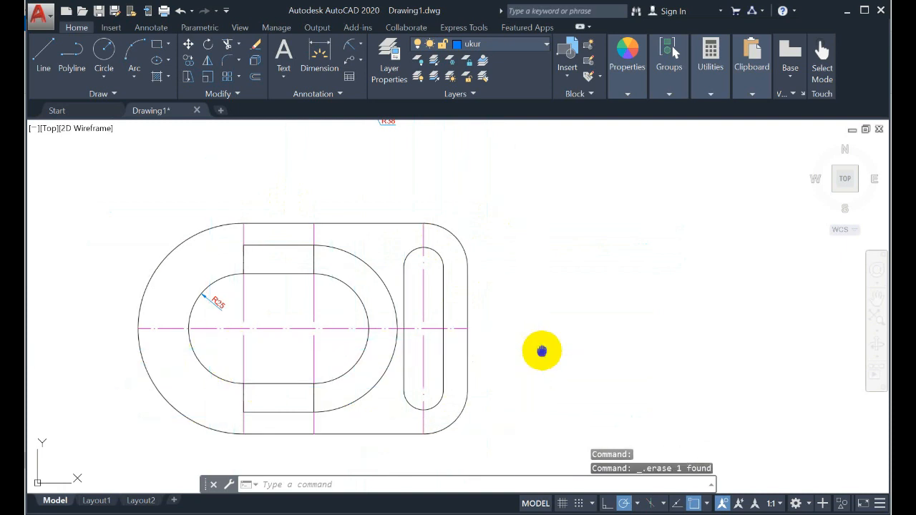
middle_drag(542, 350, 629, 303)
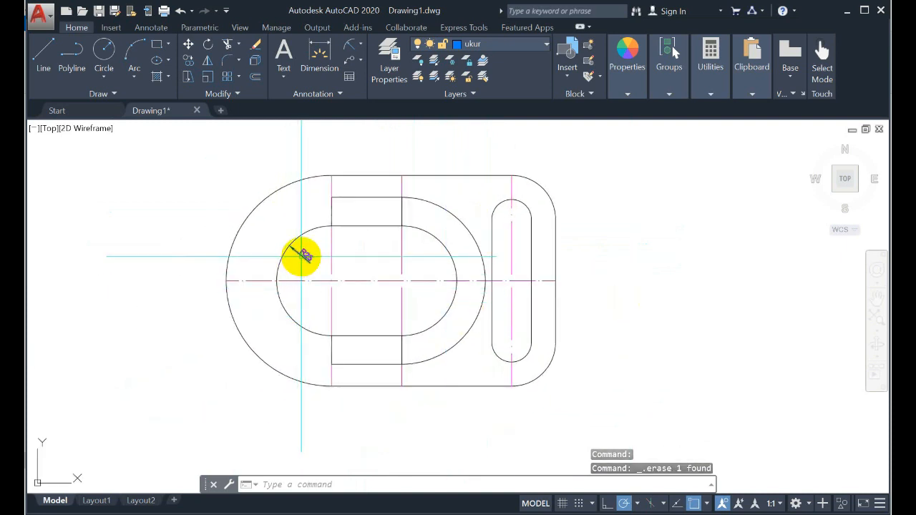
click(301, 256)
mouse_move(302, 256)
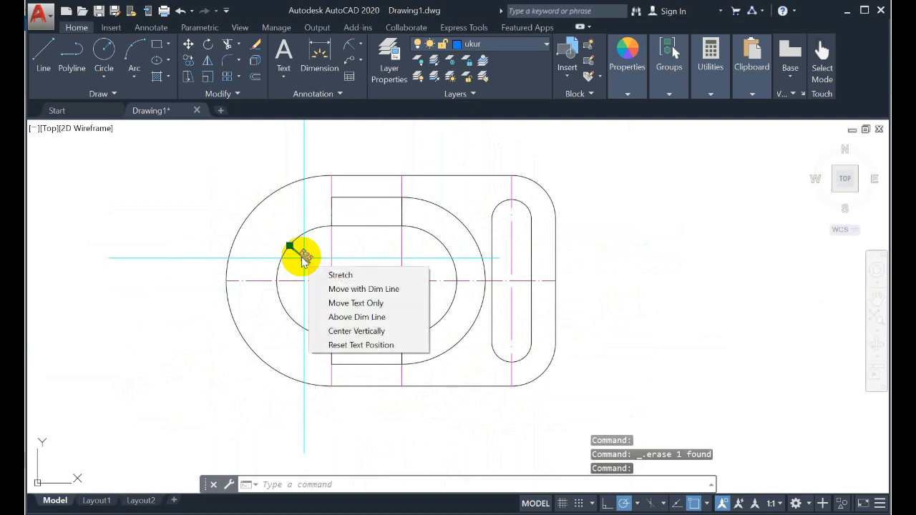
click(302, 256)
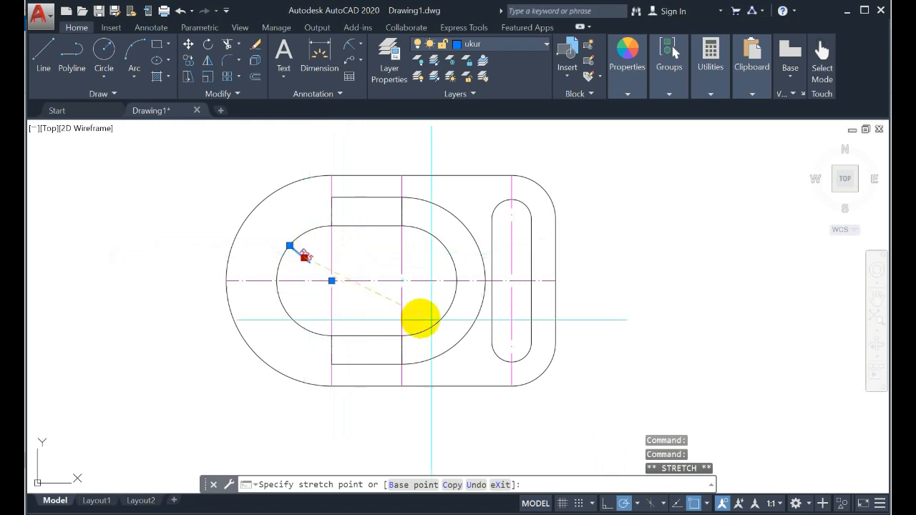
key(Escape)
Delete the R25 radius dimension from the inner arc of the copied view.
click(305, 257)
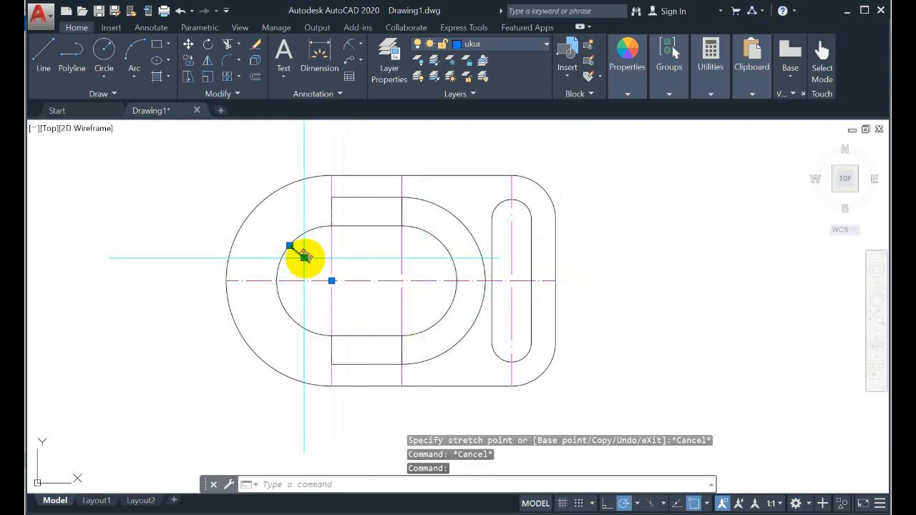
mouse_move(306, 260)
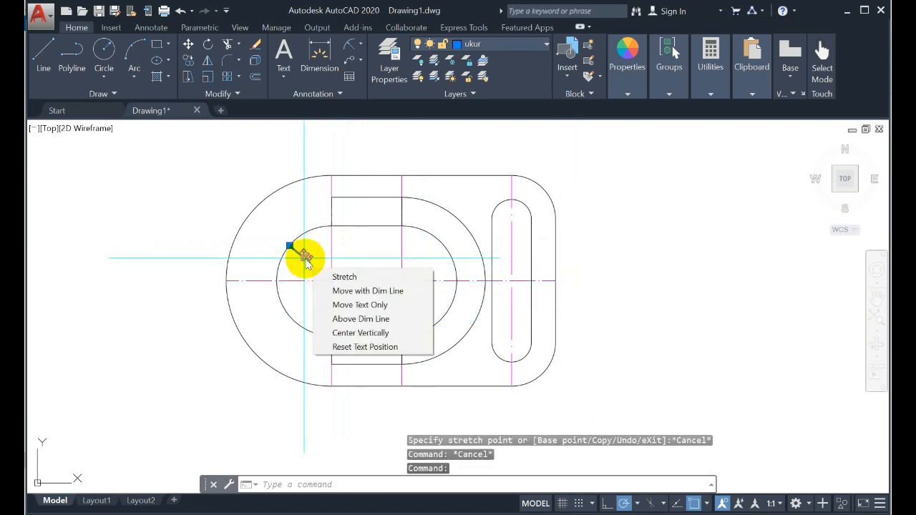
key(Escape)
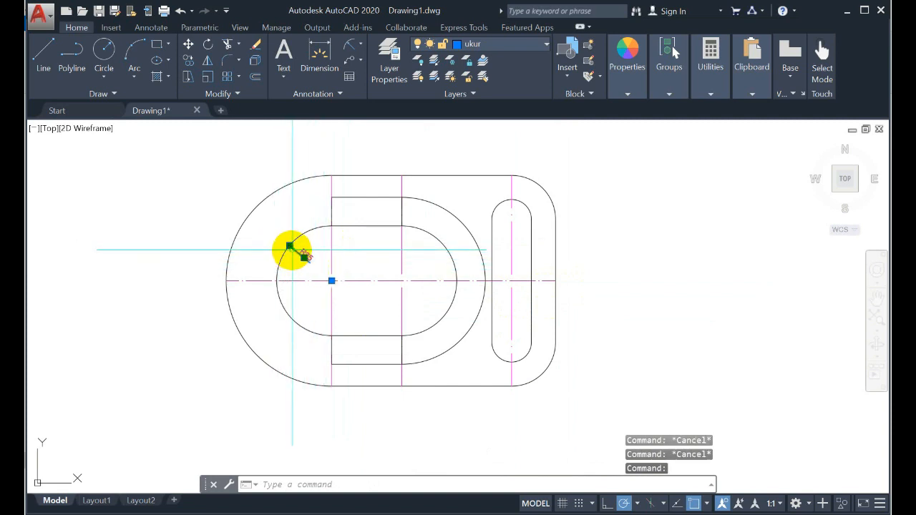
key(Delete)
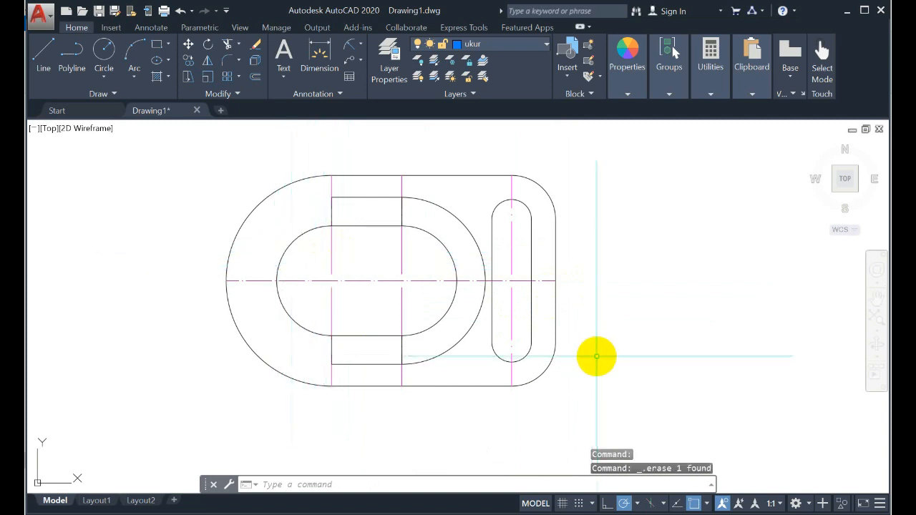
Copy the U-shaped part, its two rectangles and two right-hand arcs, straight down below the outline, leaving out the centre lines.
scroll(594, 355, up, 2)
scroll(596, 356, down, 2)
mouse_move(605, 317)
middle_down()
mouse_move(609, 357)
mouse_move(622, 308)
middle_up()
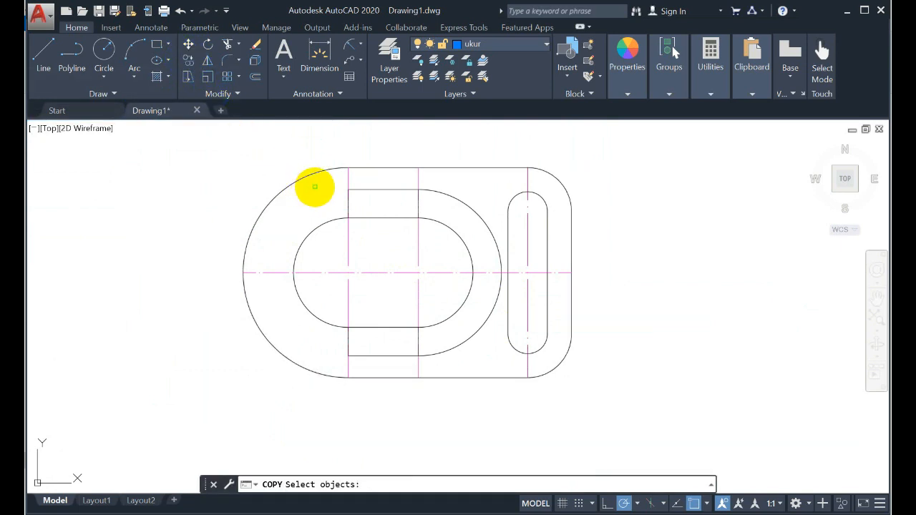
click(318, 181)
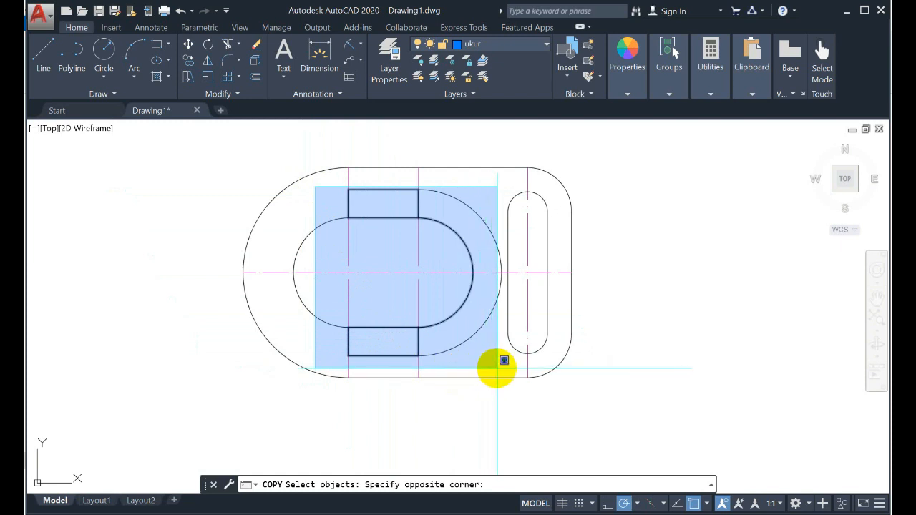
click(503, 366)
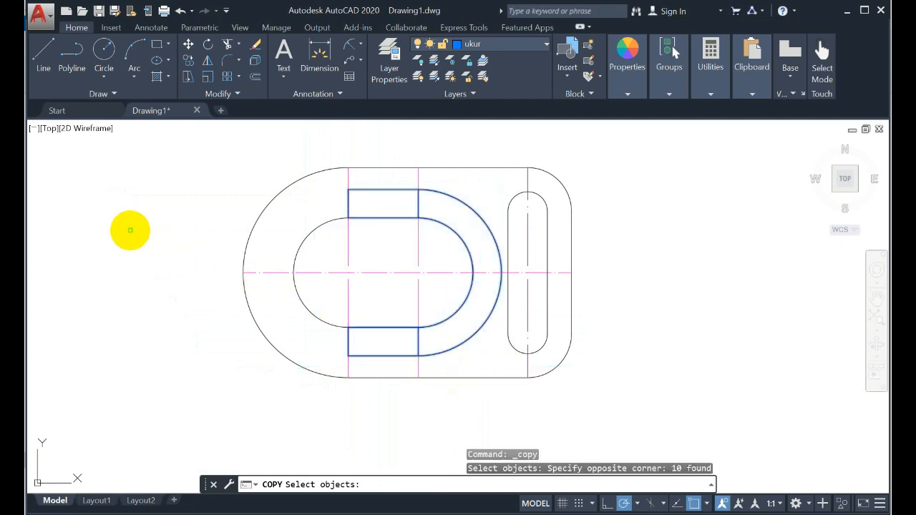
key(Return)
click(166, 277)
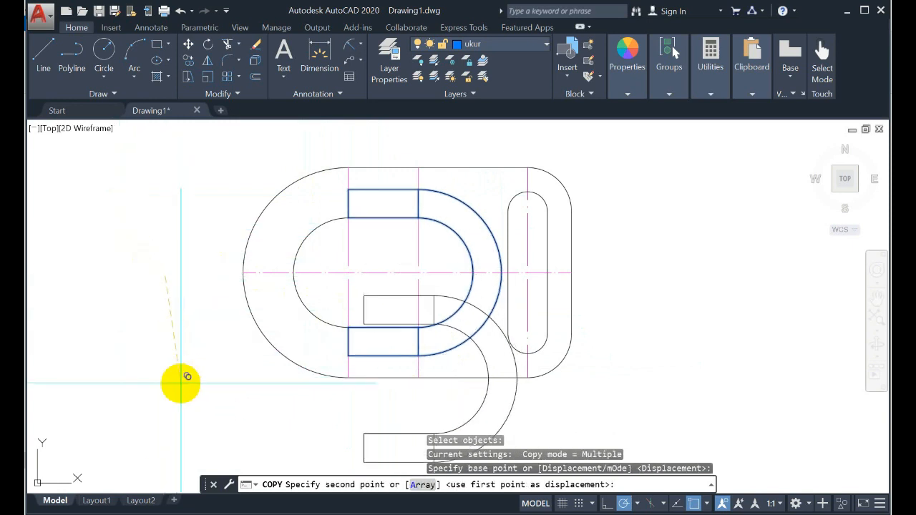
middle_drag(180, 380, 204, 278)
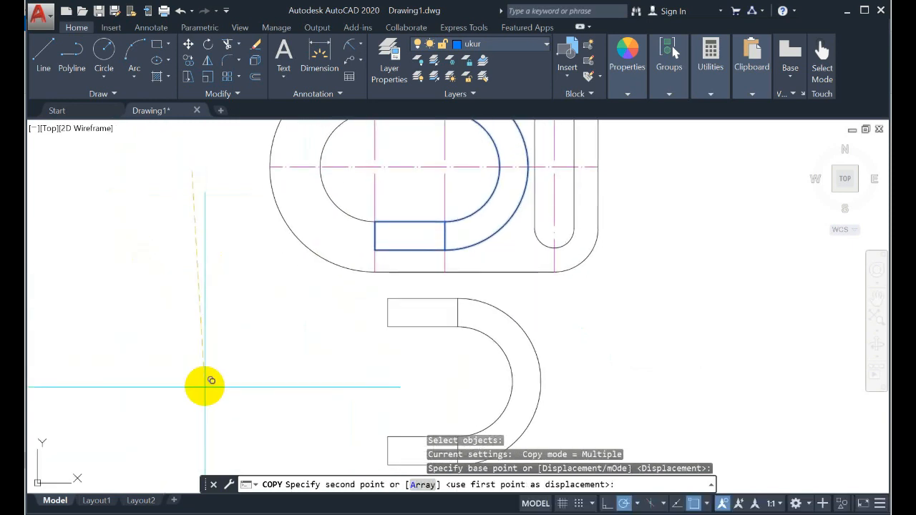
click(195, 402)
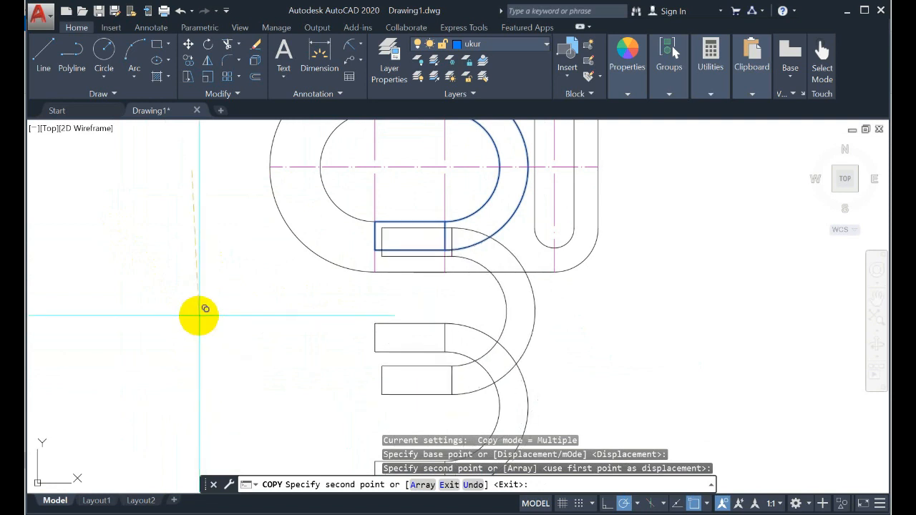
key(Escape)
Make sumbu the current layer and draw a vertical centre line joining the inner left corners of the copied U shape's rectangles.
scroll(284, 313, up, 2)
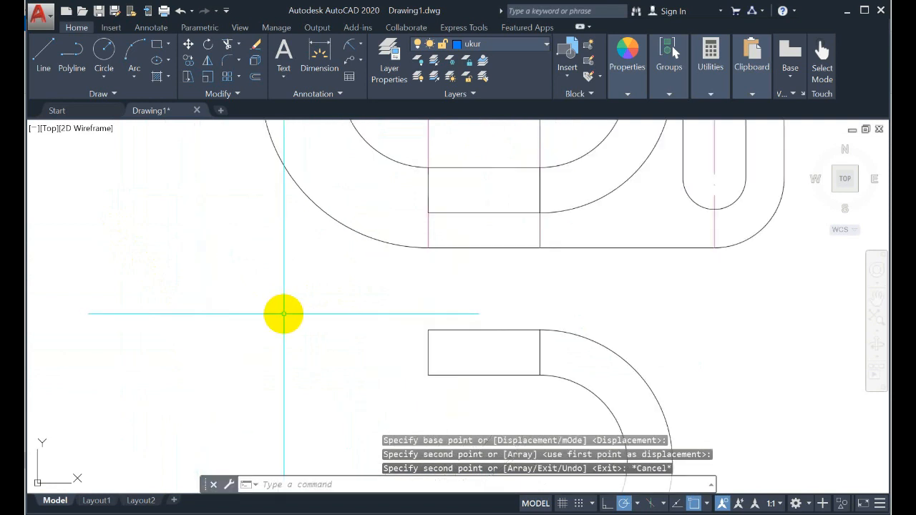
scroll(283, 313, down, 2)
mouse_move(281, 278)
middle_down()
mouse_move(250, 139)
mouse_move(260, 174)
middle_up()
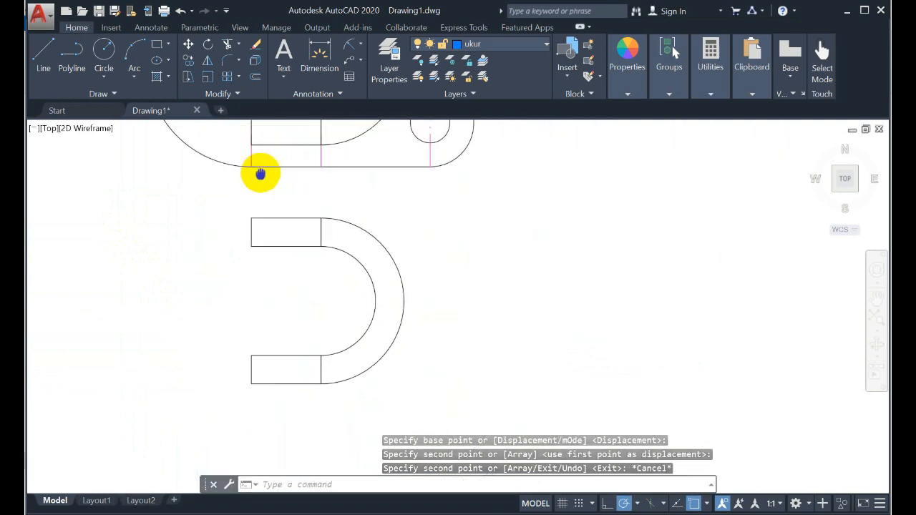
click(546, 48)
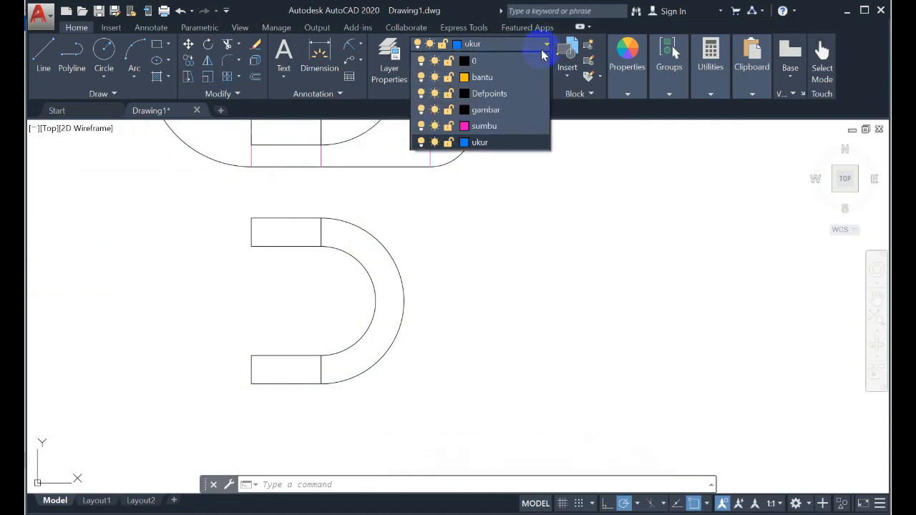
click(523, 129)
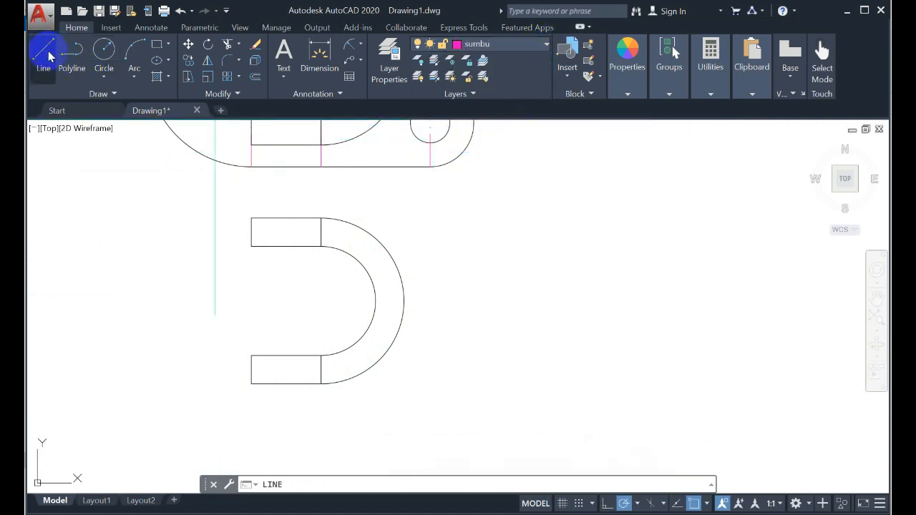
click(251, 246)
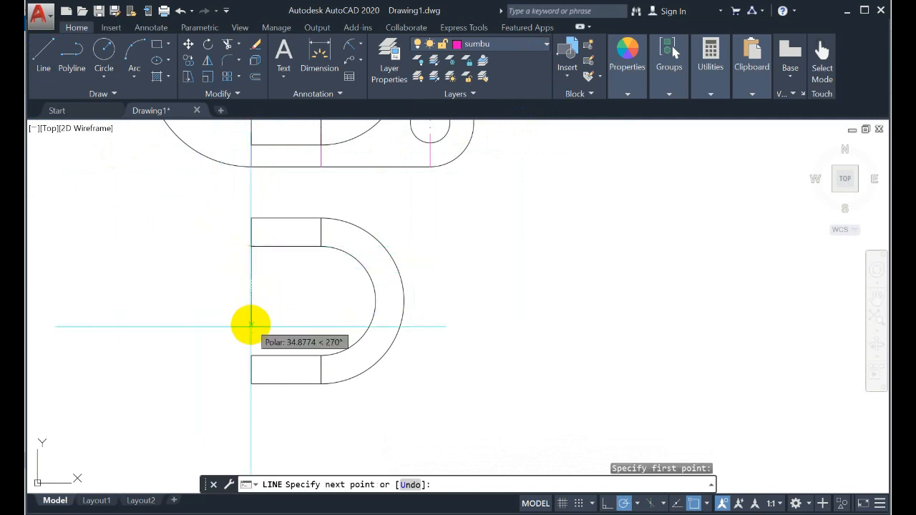
click(251, 355)
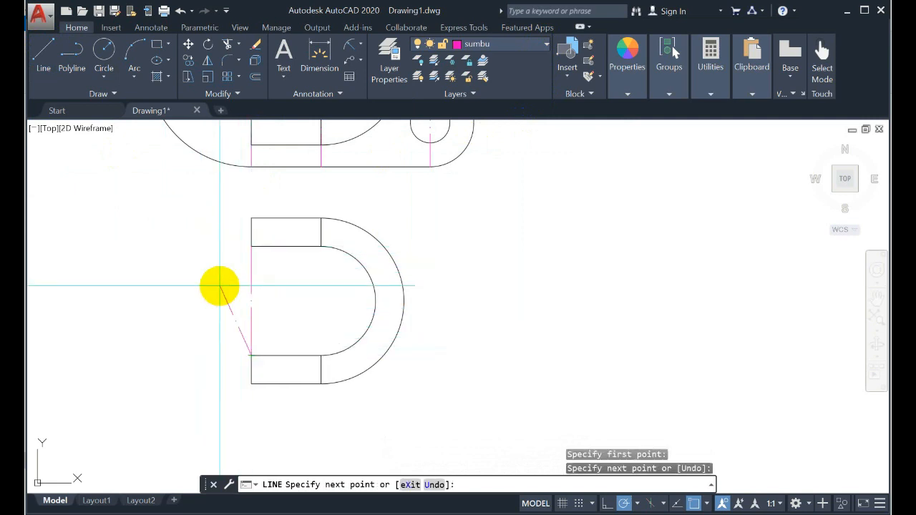
key(Escape)
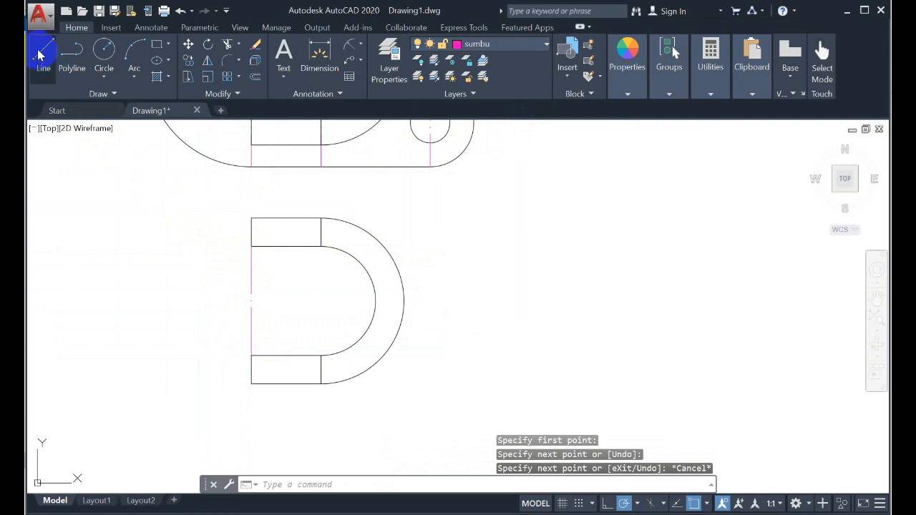
Draw a second vertical centre line between the inner right corners of the two rectangles, where the inner arc begins and ends.
click(40, 55)
click(321, 246)
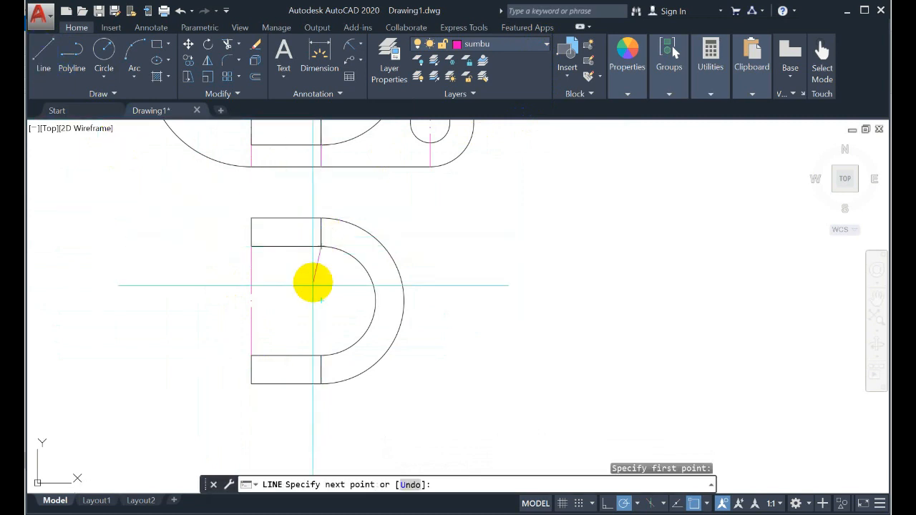
click(321, 354)
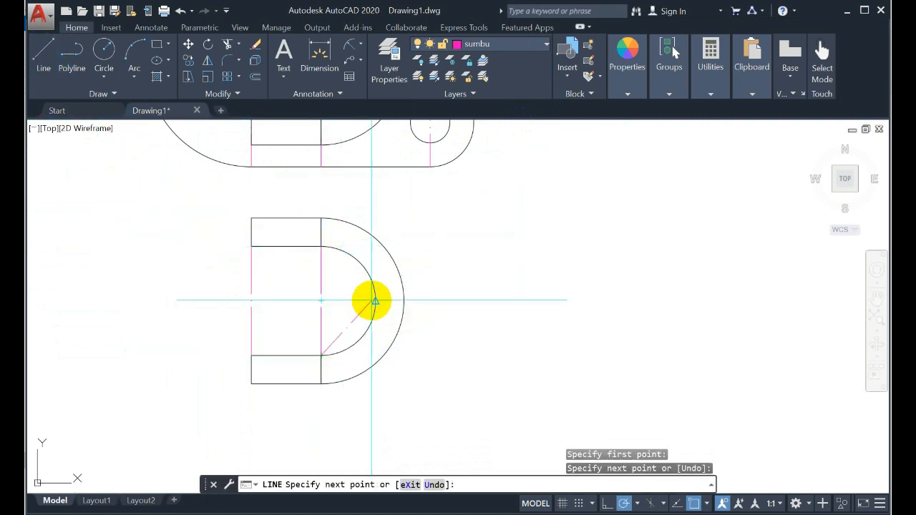
key(Return)
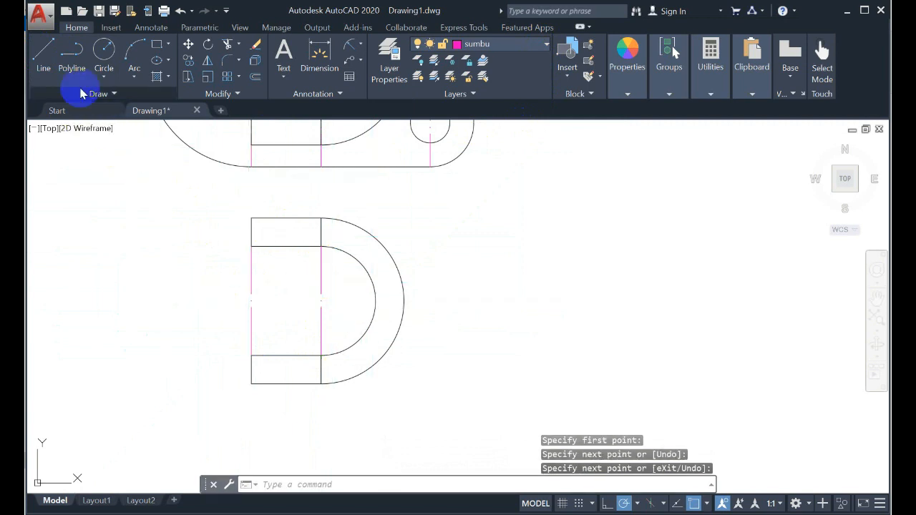
Draw a horizontal centre line through the copied U shape, from the left centre line's midpoint to the outer arc's rightmost point.
click(45, 52)
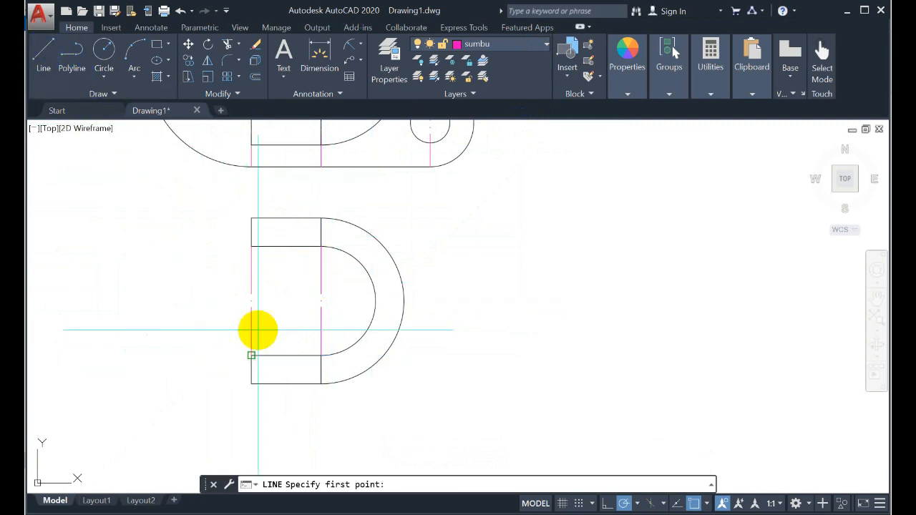
click(251, 301)
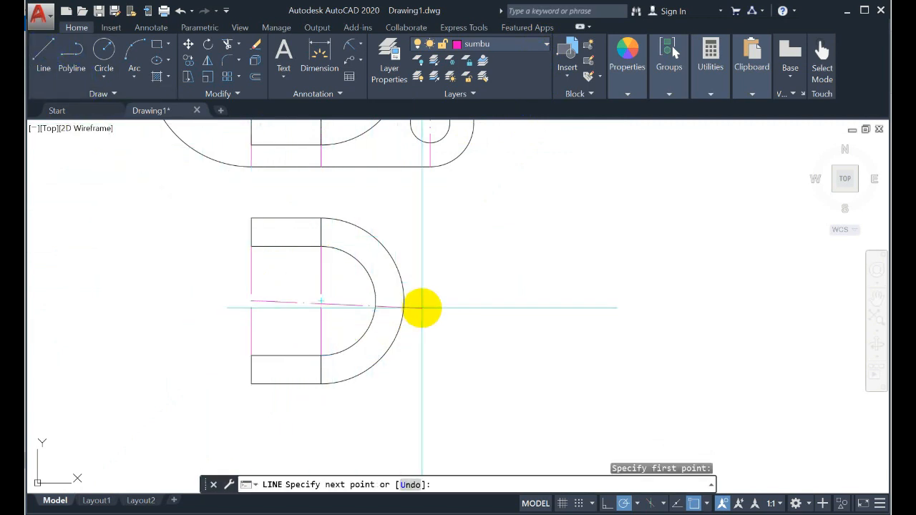
click(404, 300)
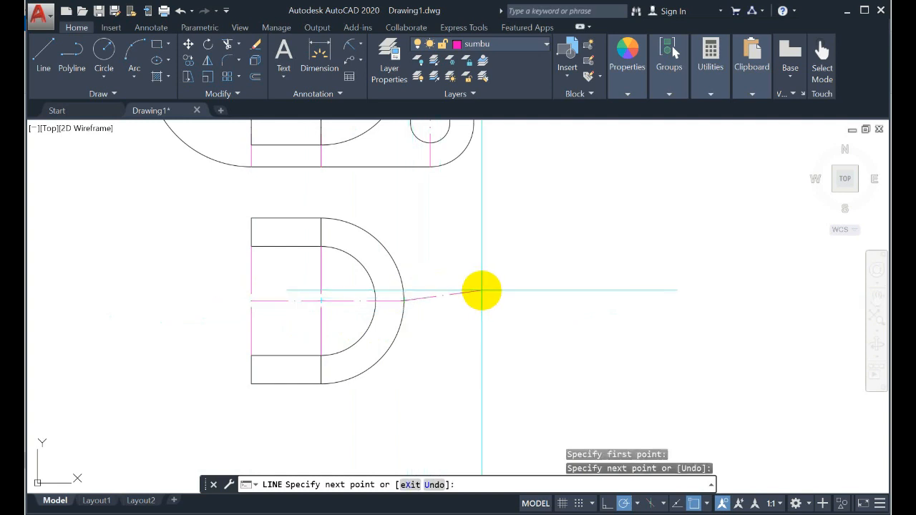
key(Escape)
middle_drag(500, 336, 682, 444)
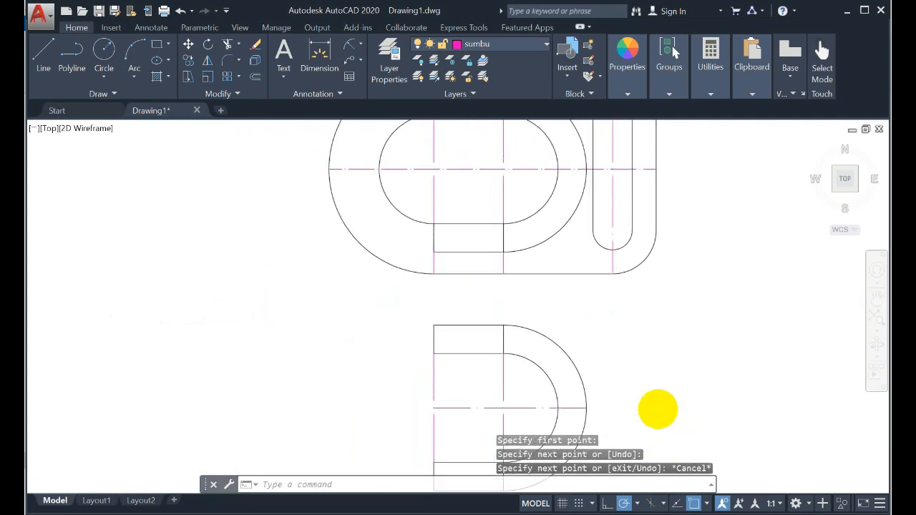
scroll(623, 345, down, 2)
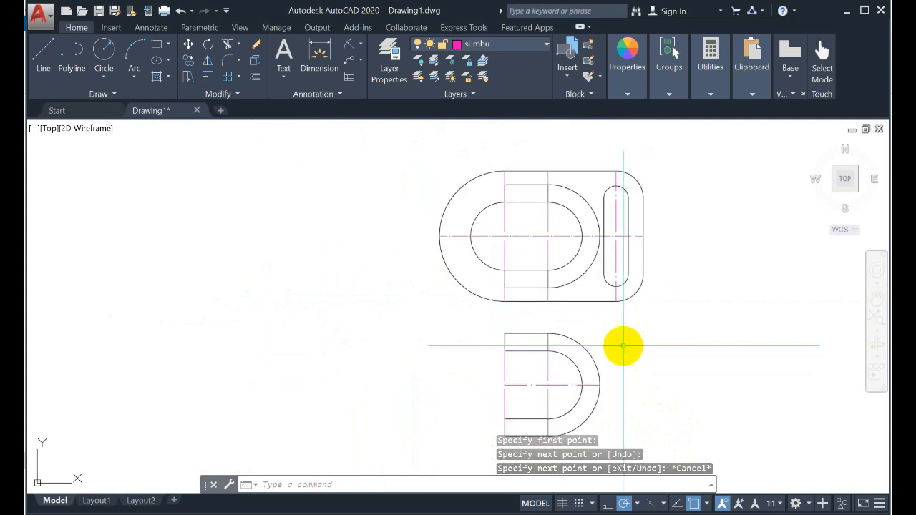
mouse_move(623, 346)
middle_down()
mouse_move(625, 327)
mouse_move(588, 357)
mouse_move(551, 353)
middle_up()
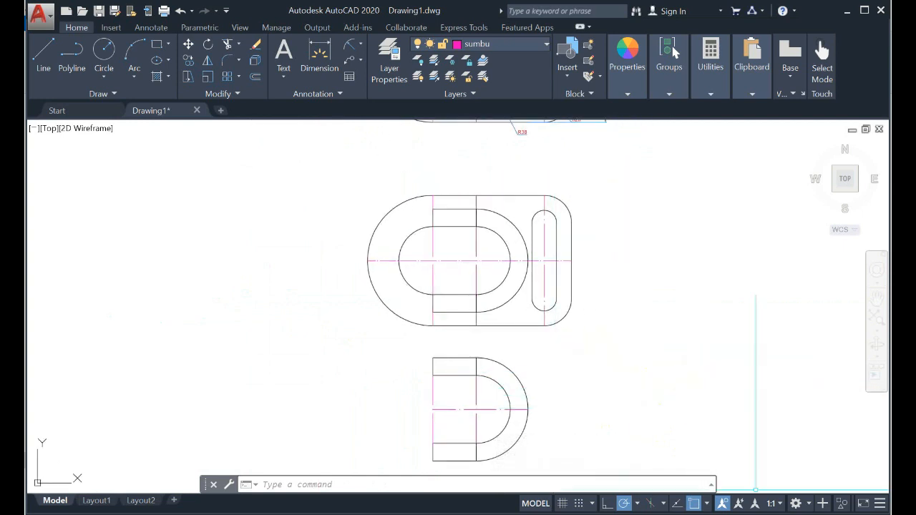
click(808, 505)
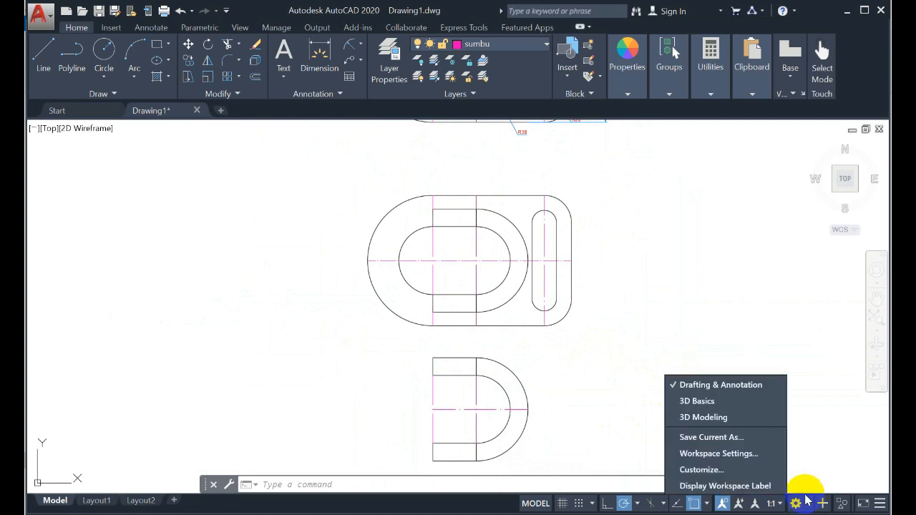
click(749, 402)
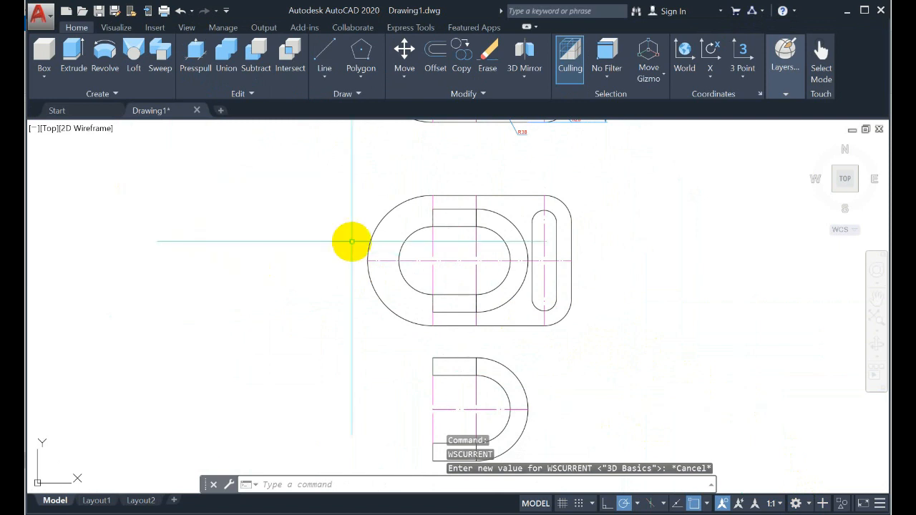
click(796, 503)
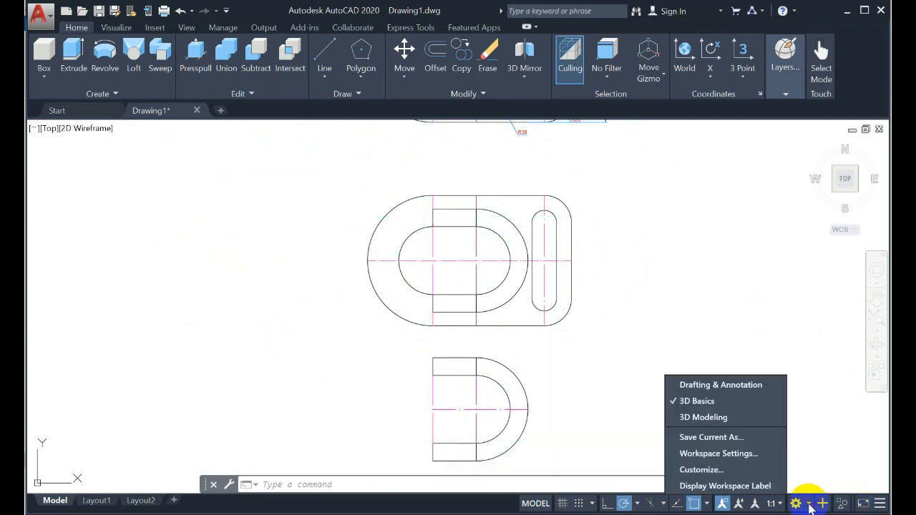
click(740, 386)
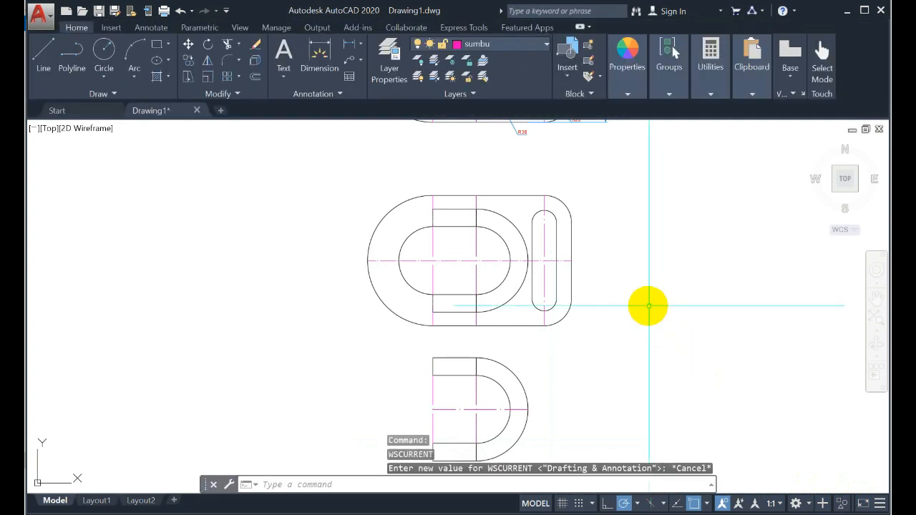
text(joi)
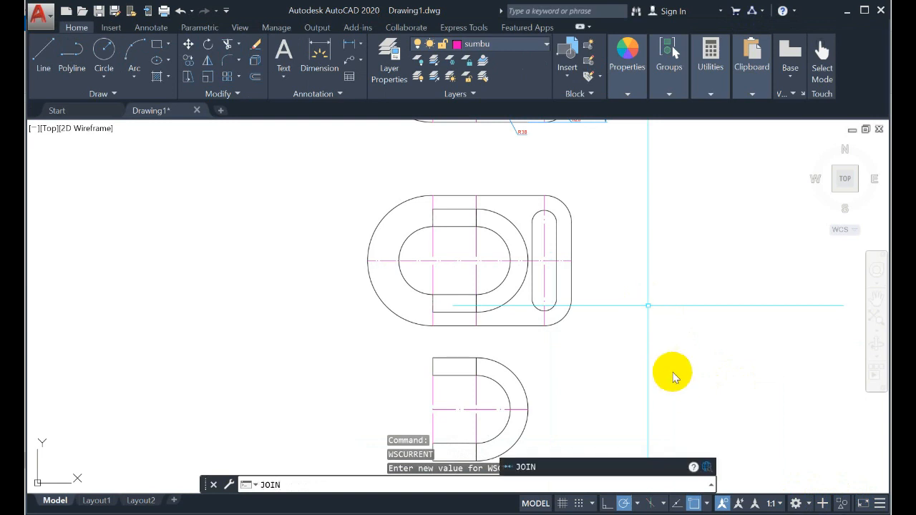
key(Escape)
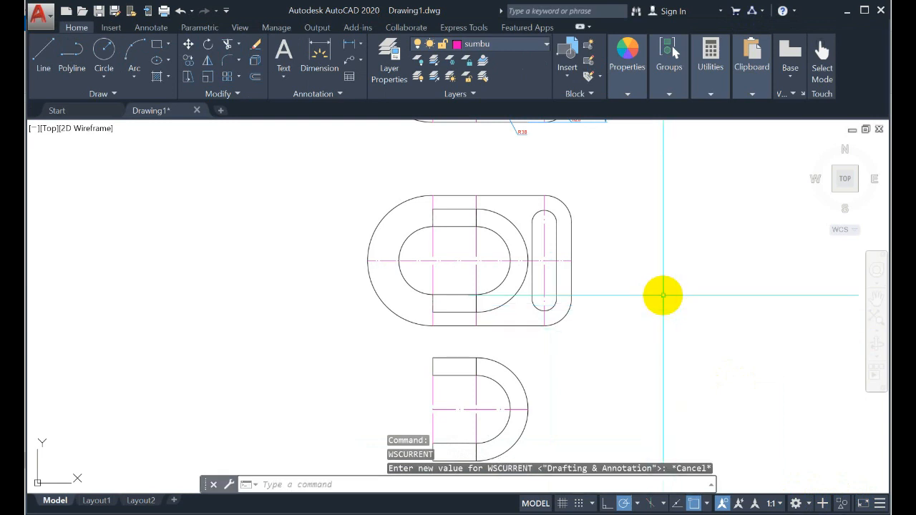
Join the two end arcs and two straight sides of the narrow vertical slot in the copied view into one polyline.
text(j)
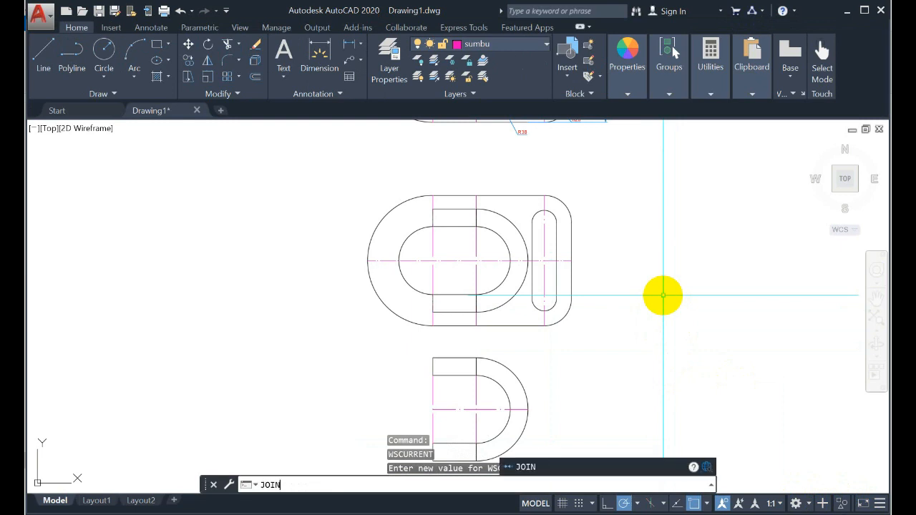
key(Return)
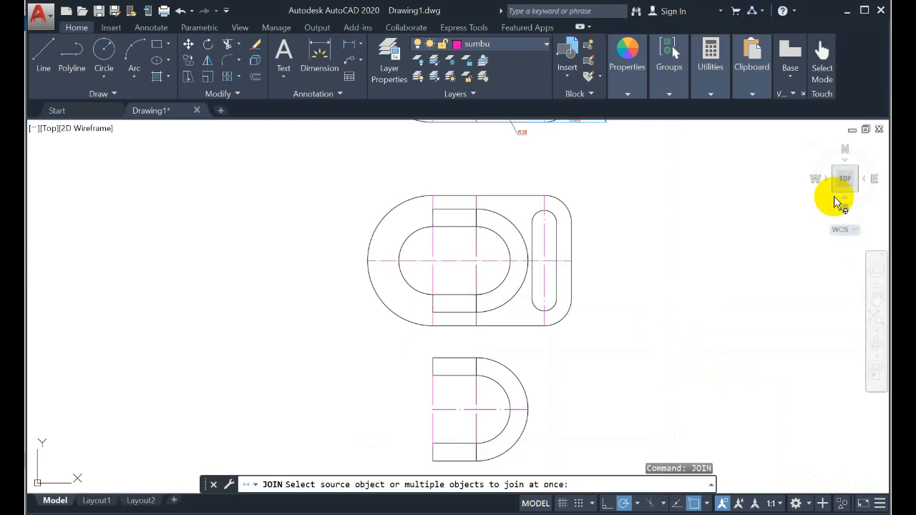
click(552, 213)
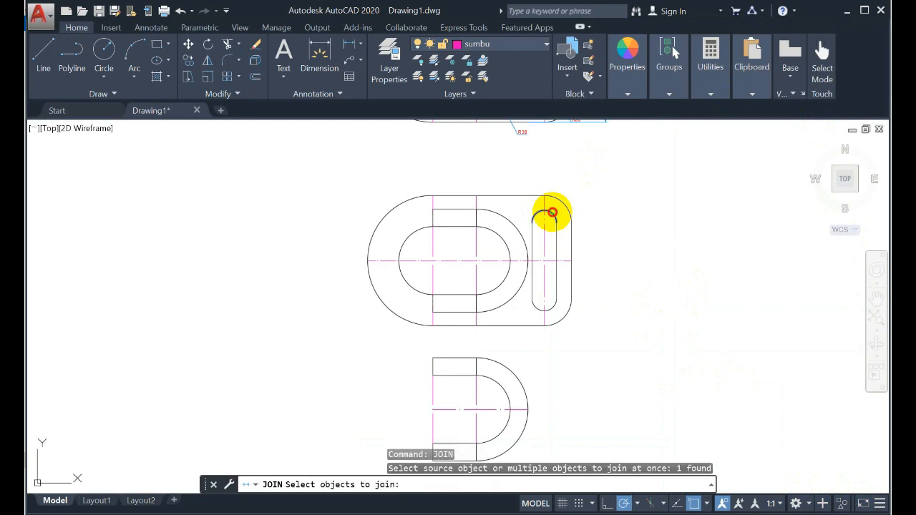
click(556, 245)
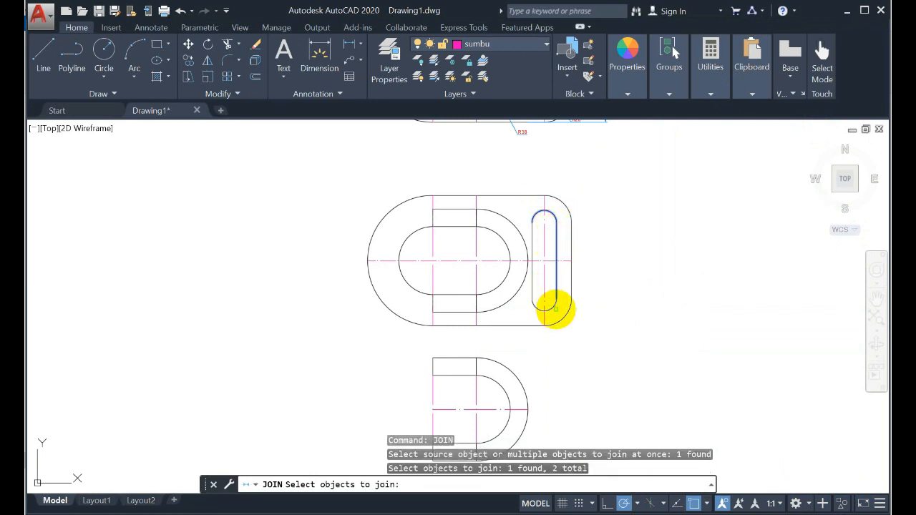
click(551, 304)
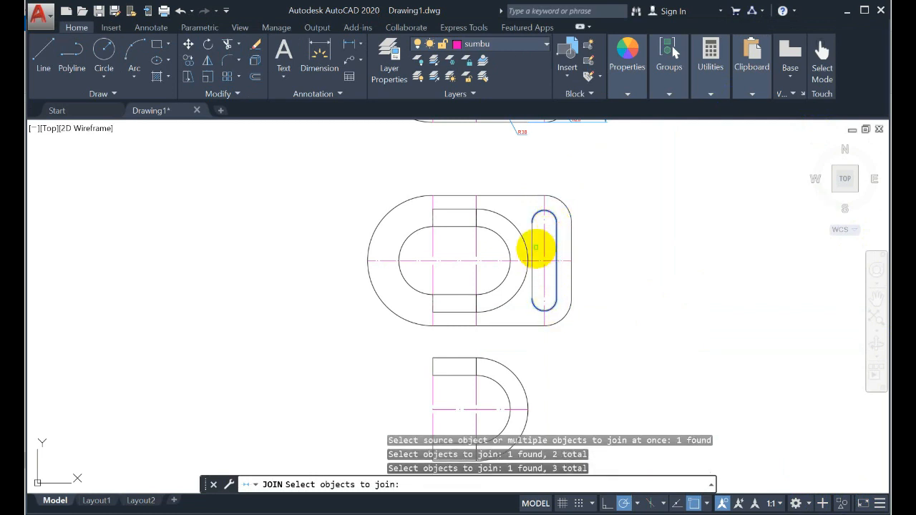
click(533, 245)
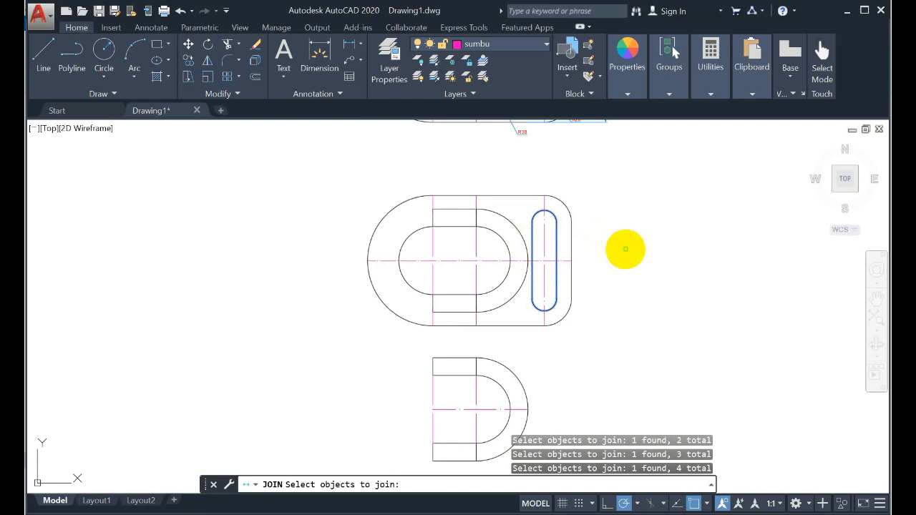
key(Return)
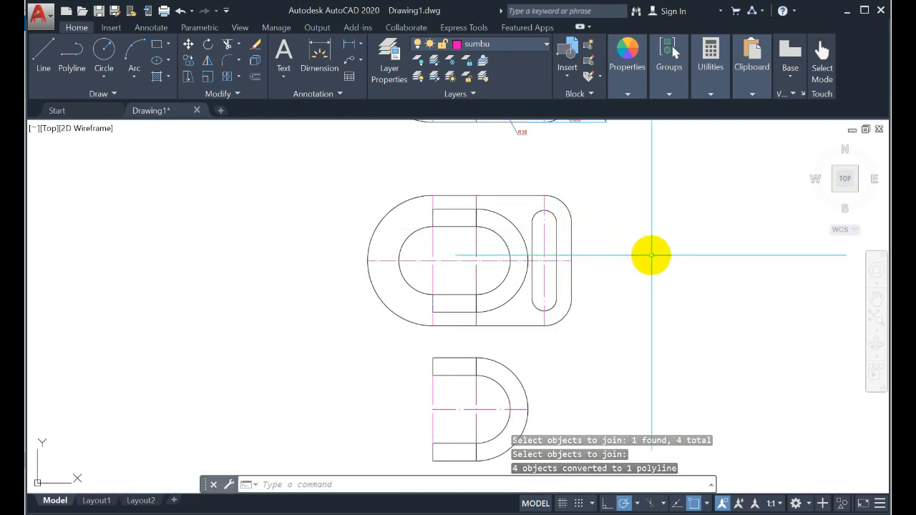
Join the two arcs and two horizontal lines of the inner oval opening in the copied view into one polyline.
text(jo)
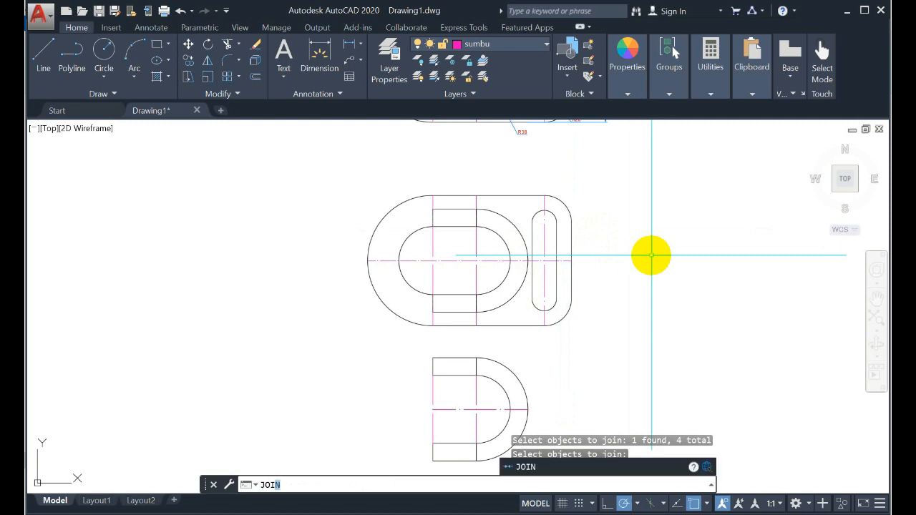
click(593, 467)
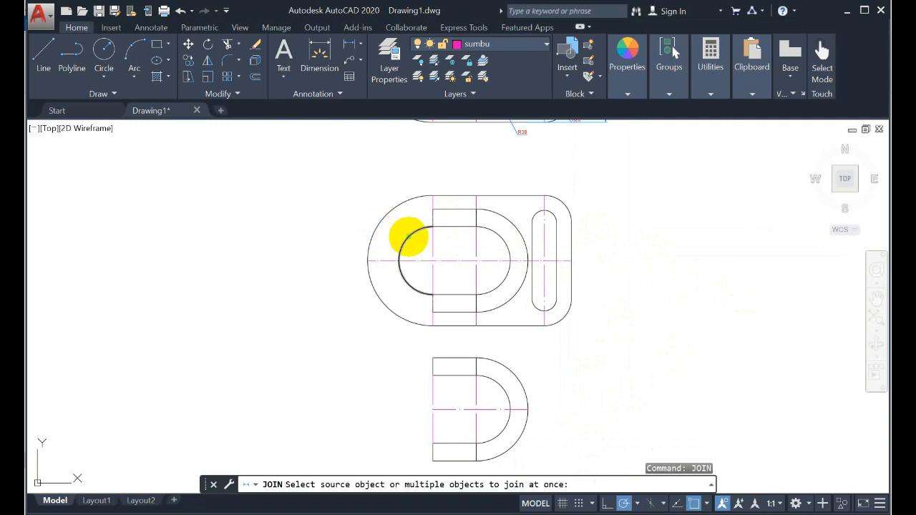
click(408, 236)
click(458, 227)
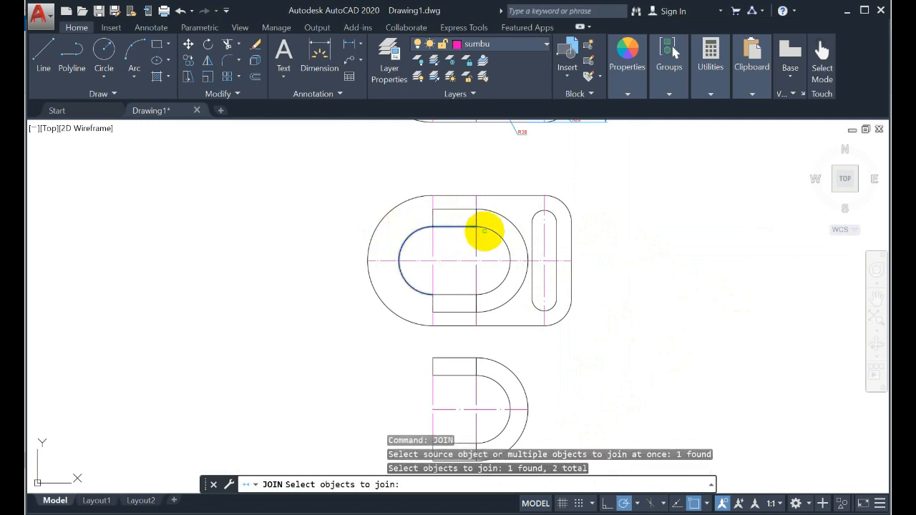
click(495, 238)
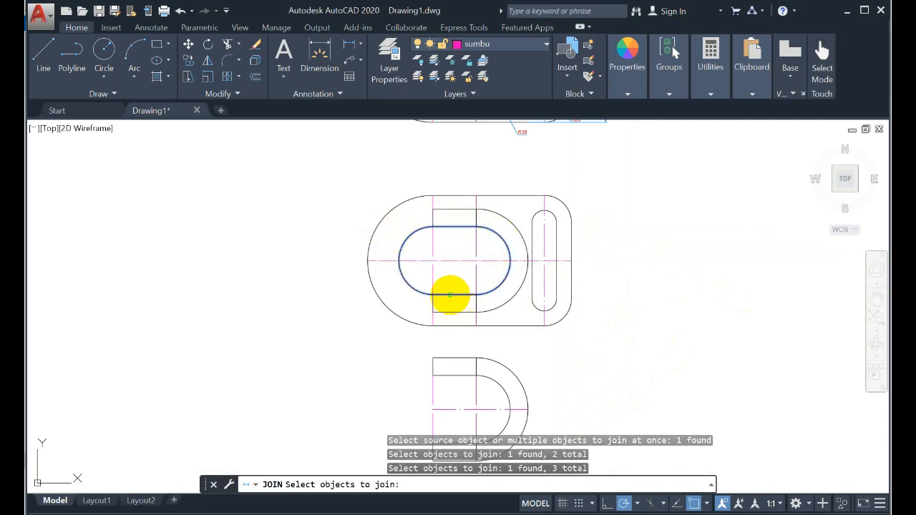
click(451, 294)
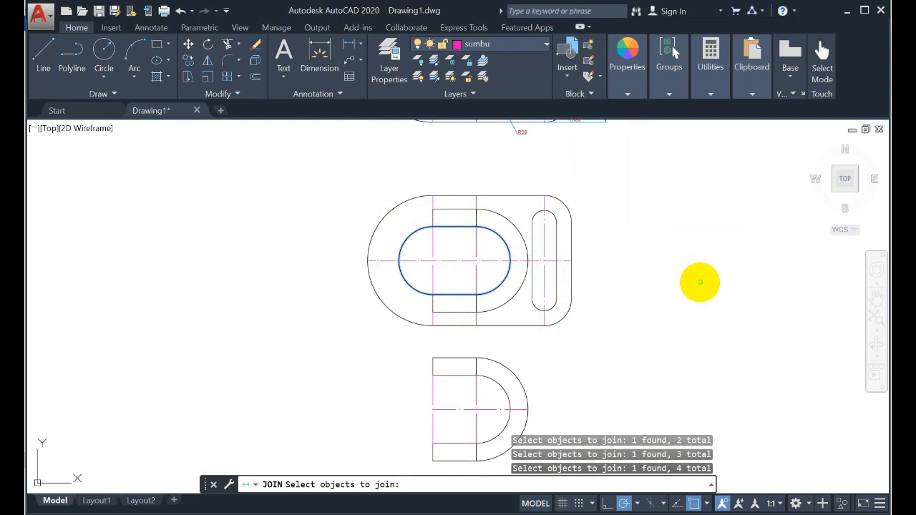
key(Return)
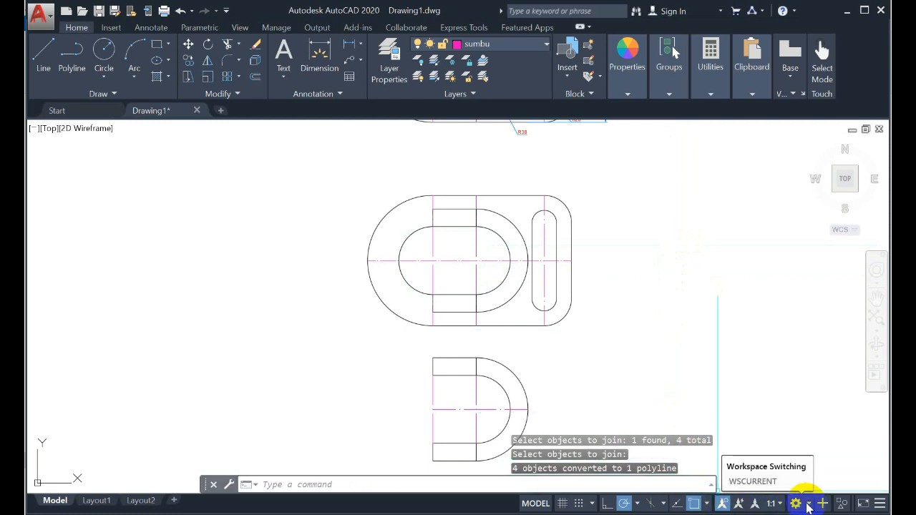
Switch to the 3D Basics workspace and extrude the outer outline of the copied view to a height of 13.
click(807, 503)
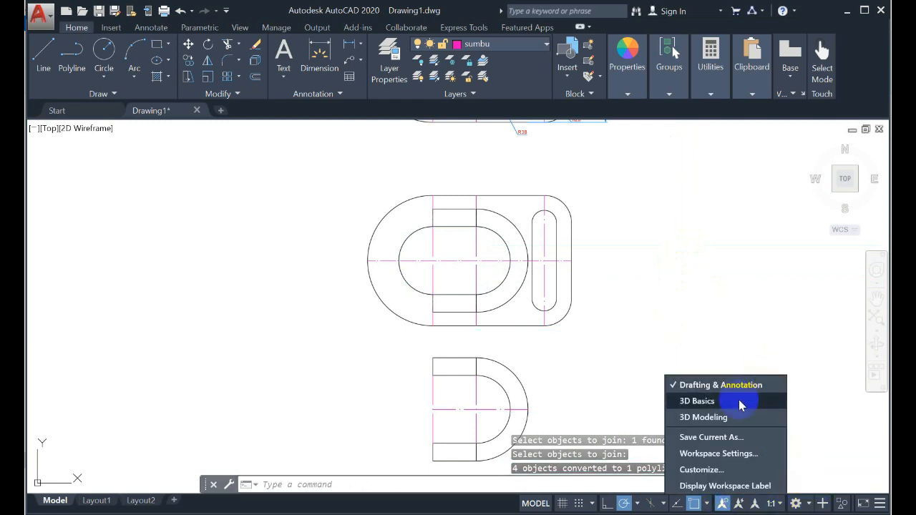
click(688, 401)
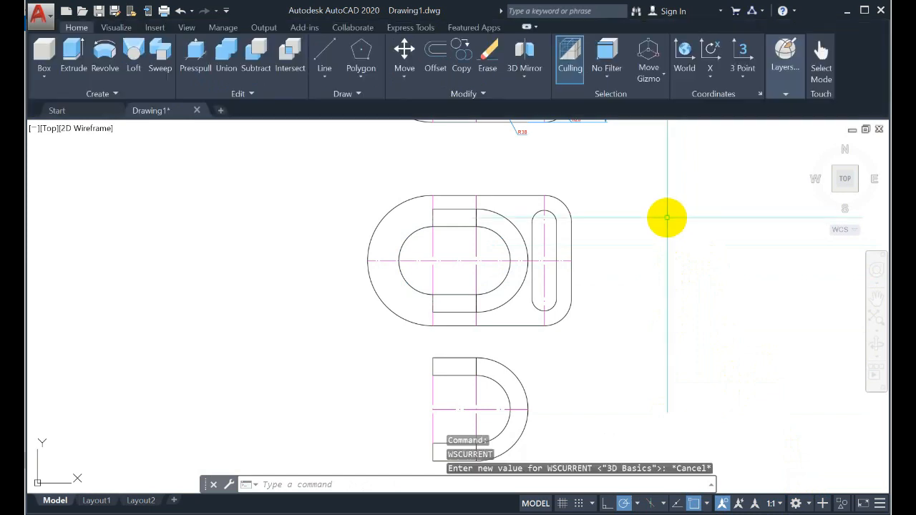
click(70, 50)
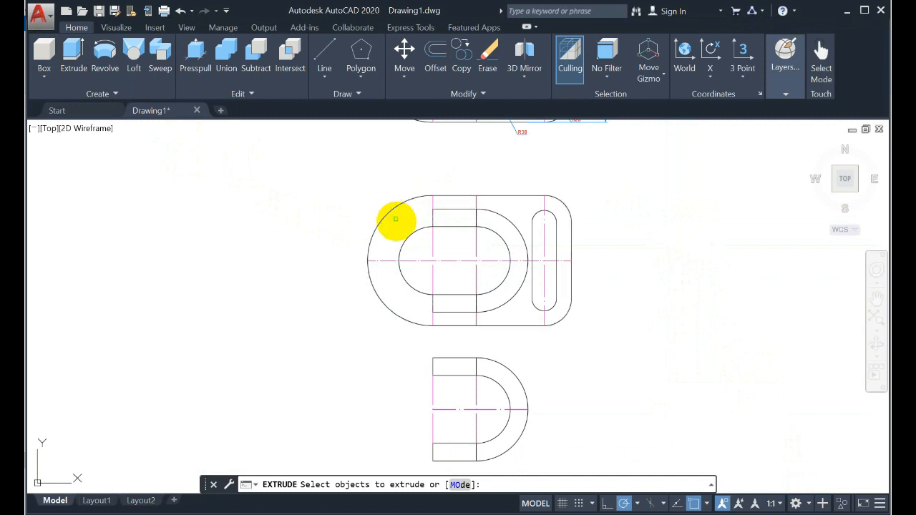
click(388, 213)
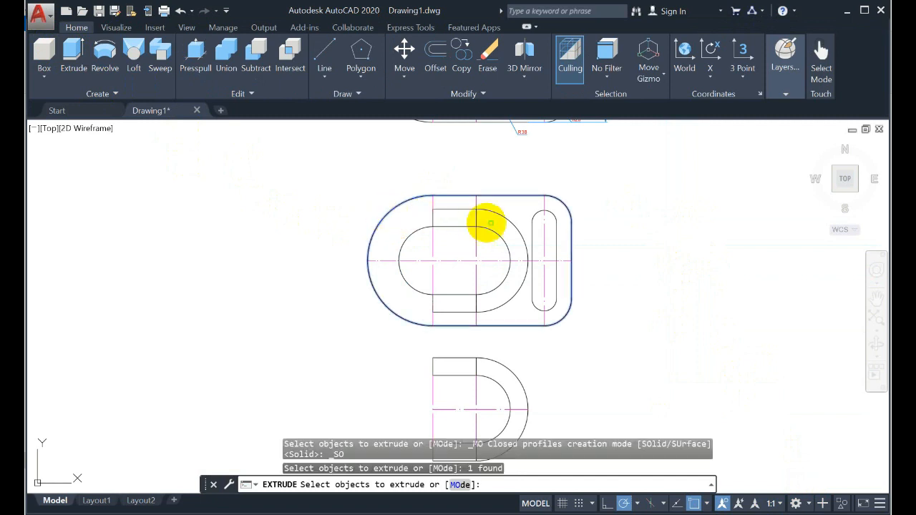
key(Return)
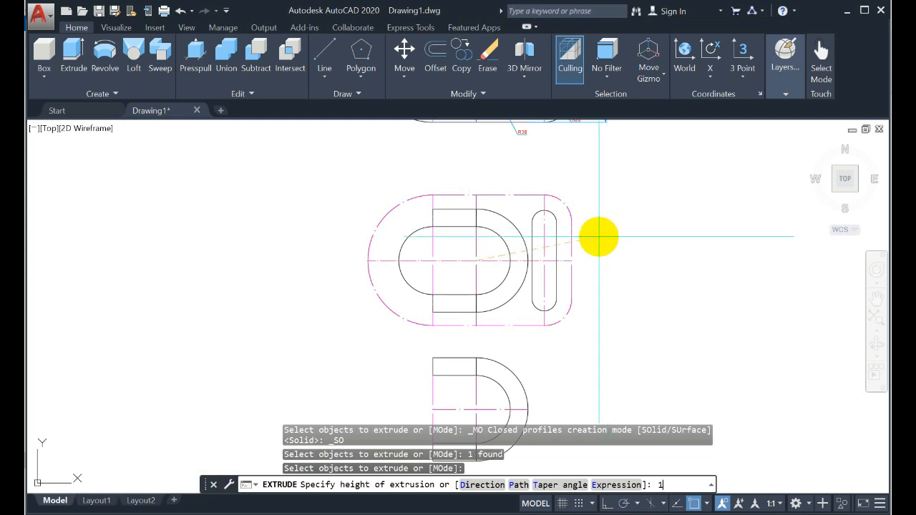
key(Return)
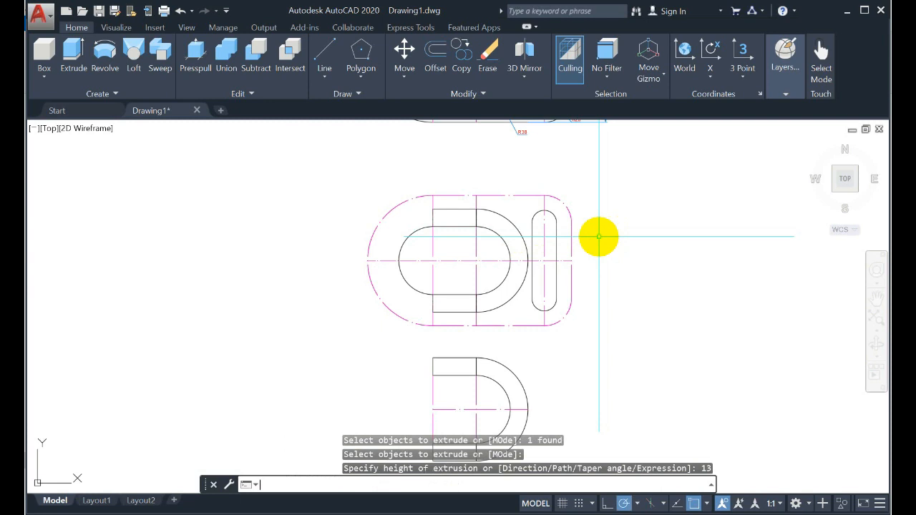
Show the model in the home isometric view and set its visual style to Conceptual.
click(812, 147)
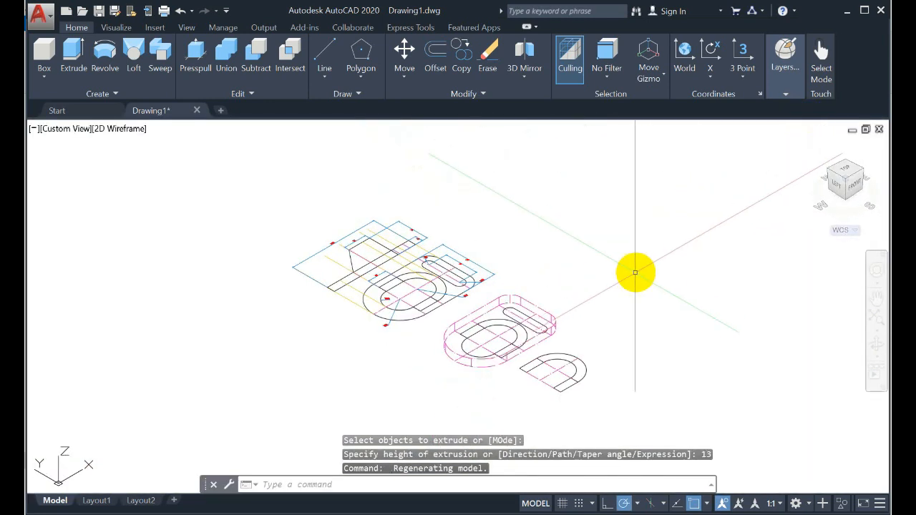
scroll(632, 274, up, 4)
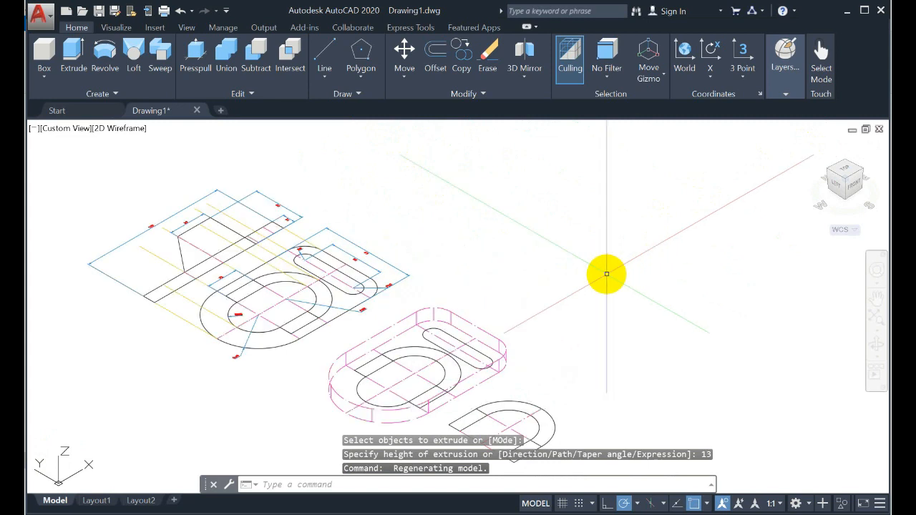
middle_drag(606, 272, 599, 202)
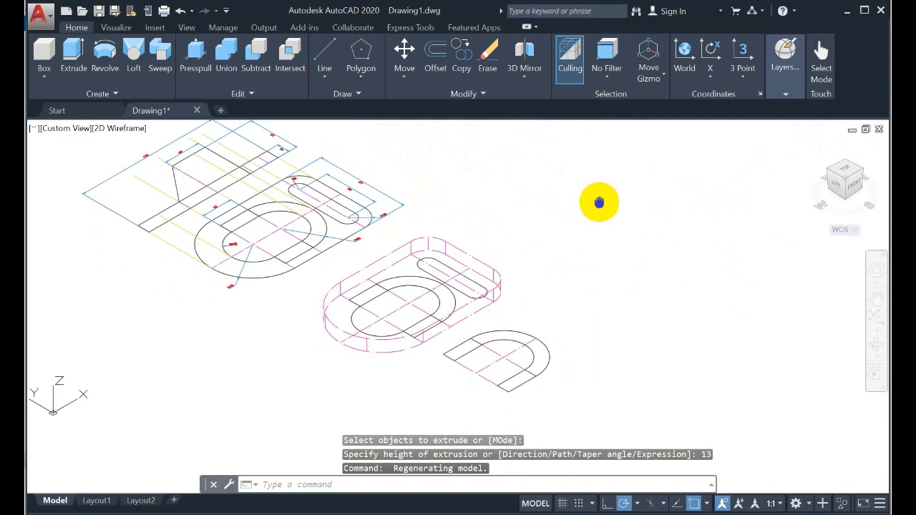
click(123, 128)
click(140, 172)
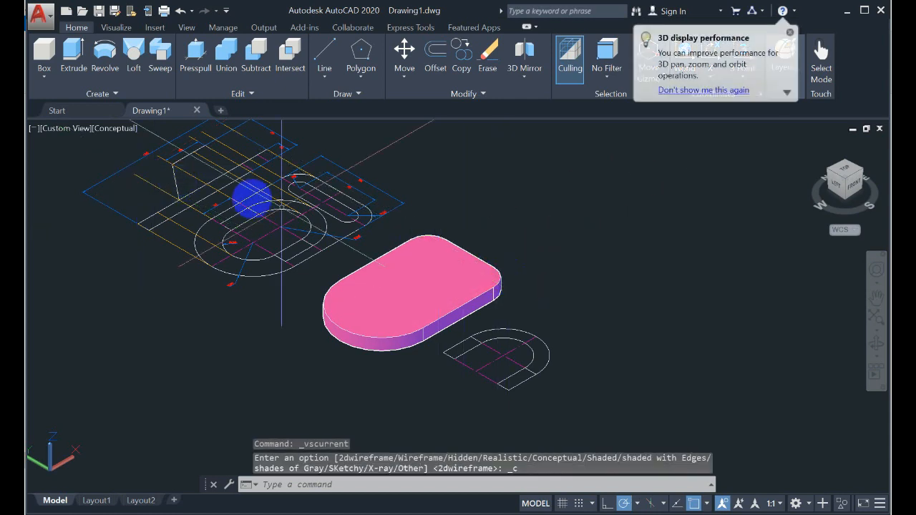
Set the visual style to 2D Wireframe so the profiles inside the extruded plate can be selected.
click(120, 129)
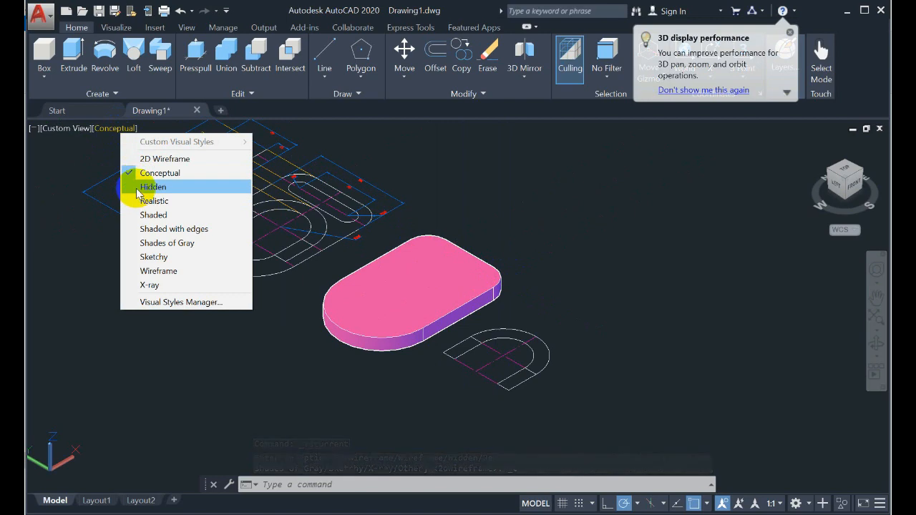
click(145, 157)
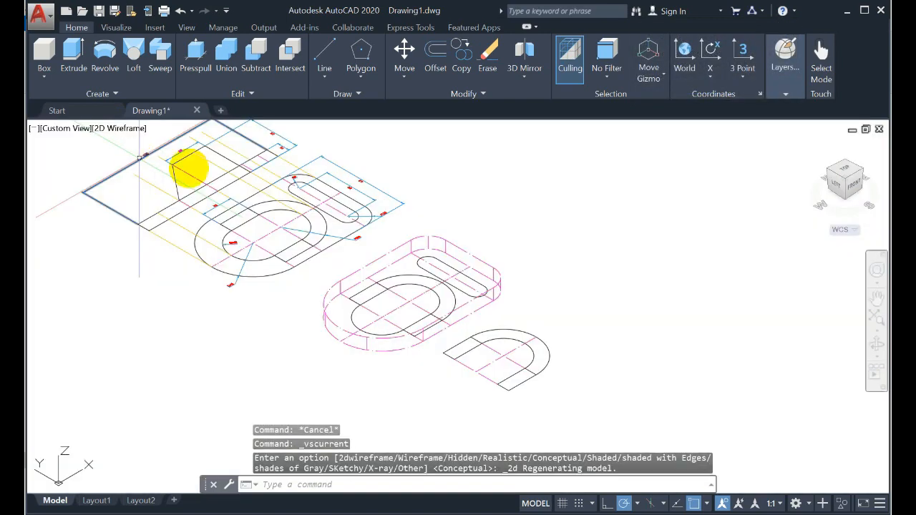
middle_drag(543, 262, 532, 258)
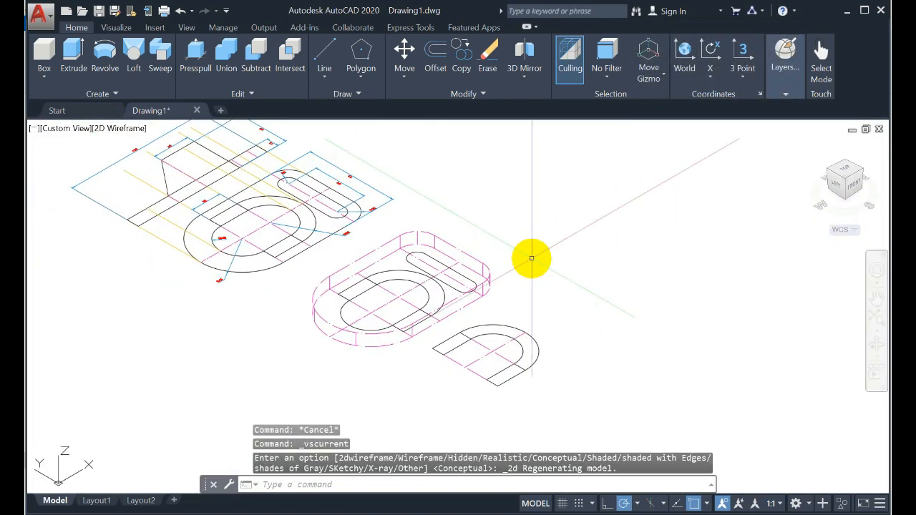
Extrude the narrow slot profile in the plate to a height of 15.
click(71, 59)
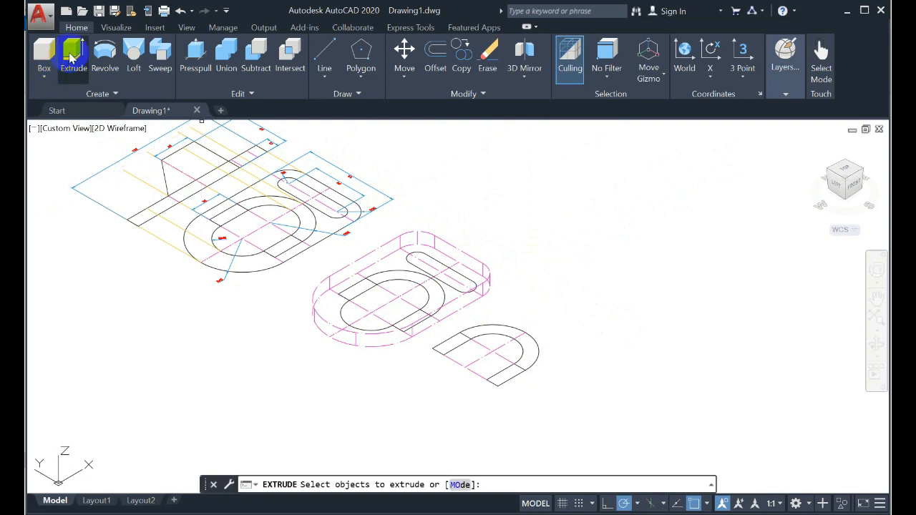
click(409, 264)
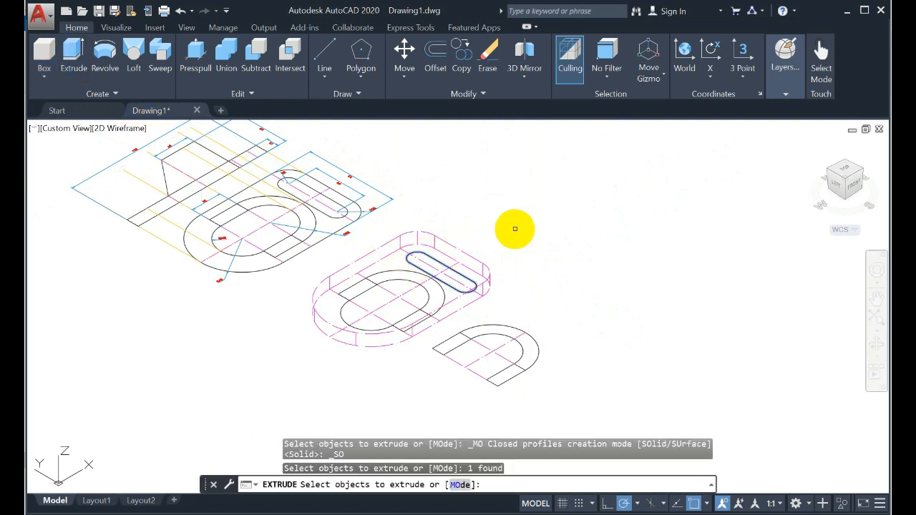
key(Return)
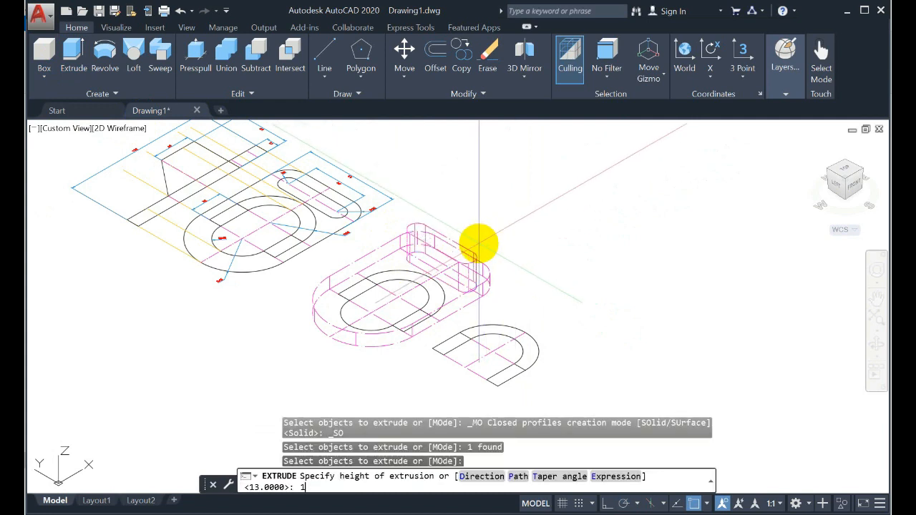
text(15)
key(Return)
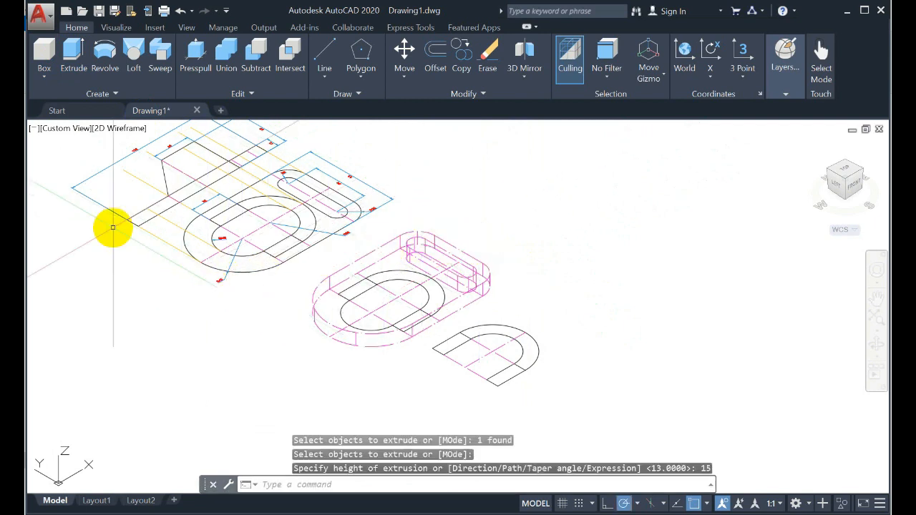
Extrude the inner oval profile in the plate to a height of 15.
click(72, 59)
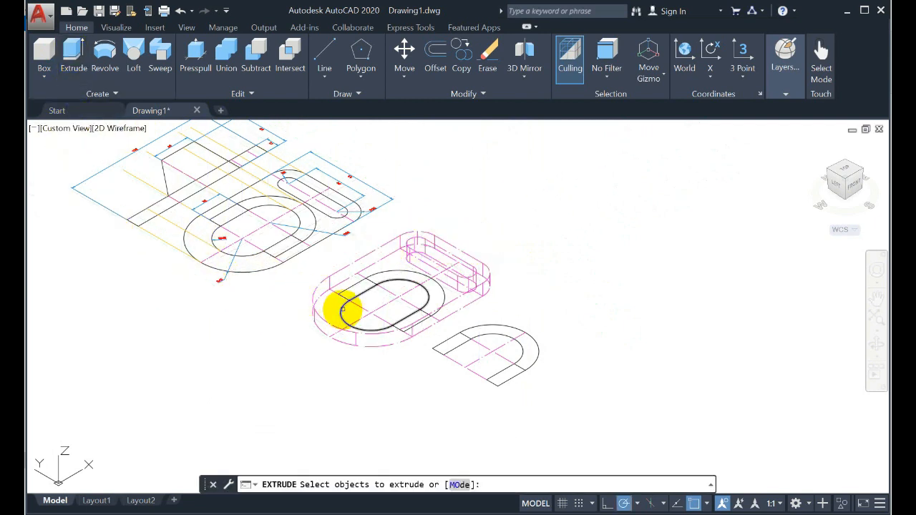
click(341, 308)
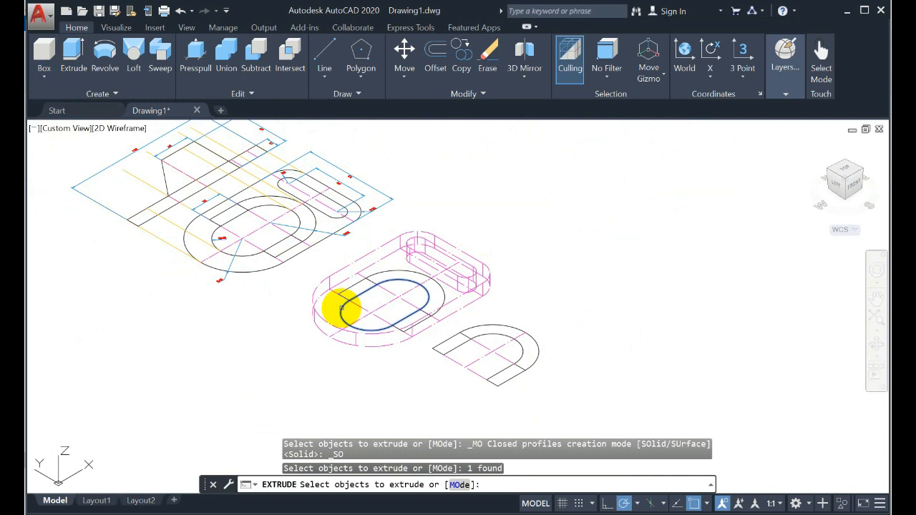
key(Return)
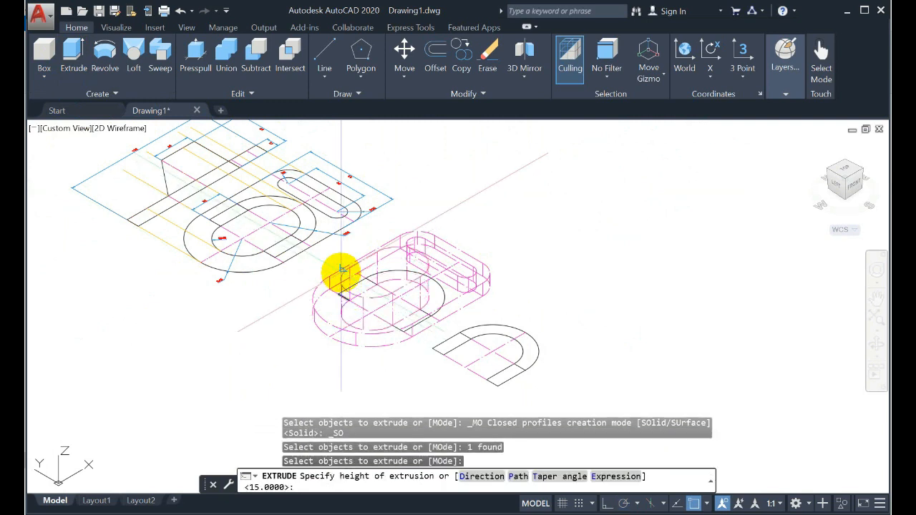
text(1)
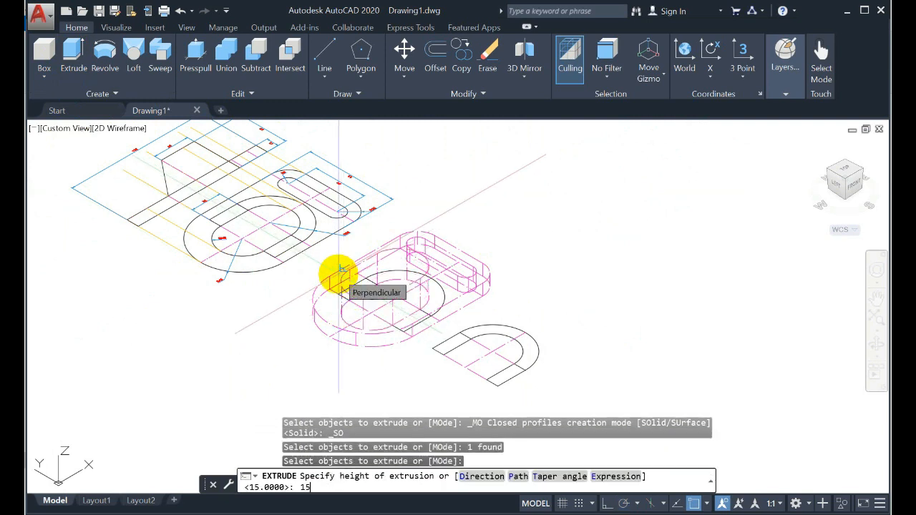
text(5)
key(Return)
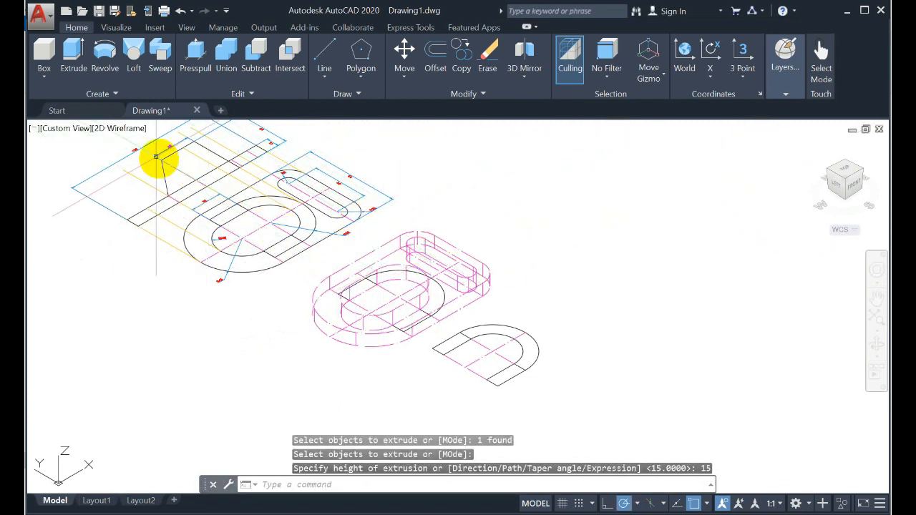
Set the visual style to Conceptual and subtract the oval and narrow slot solids from the plate.
click(115, 129)
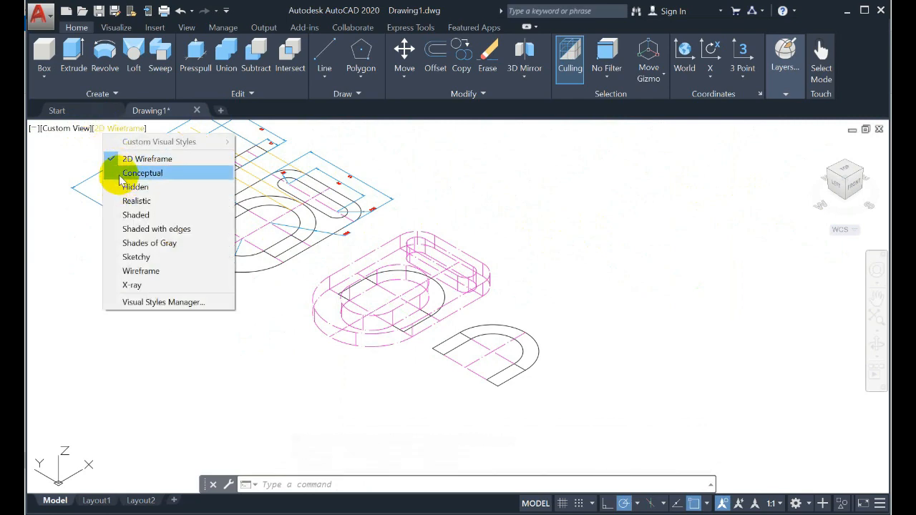
click(122, 176)
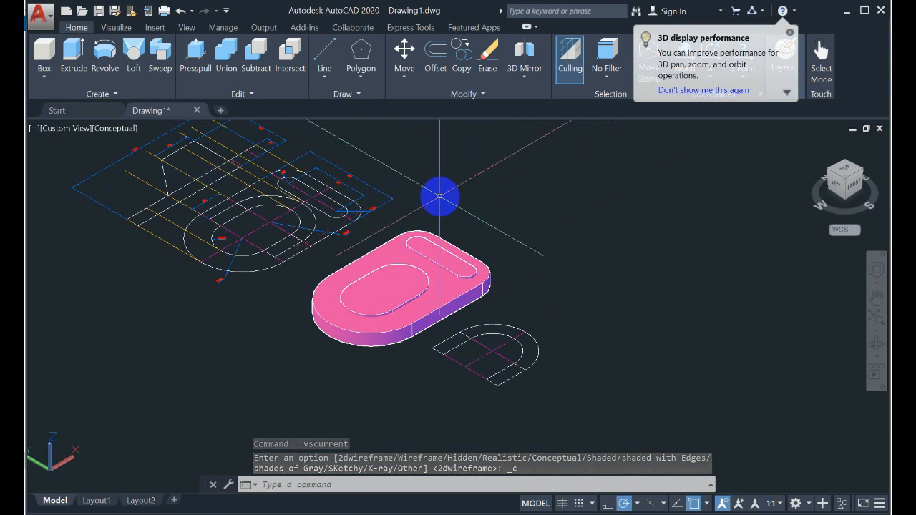
click(257, 59)
click(449, 285)
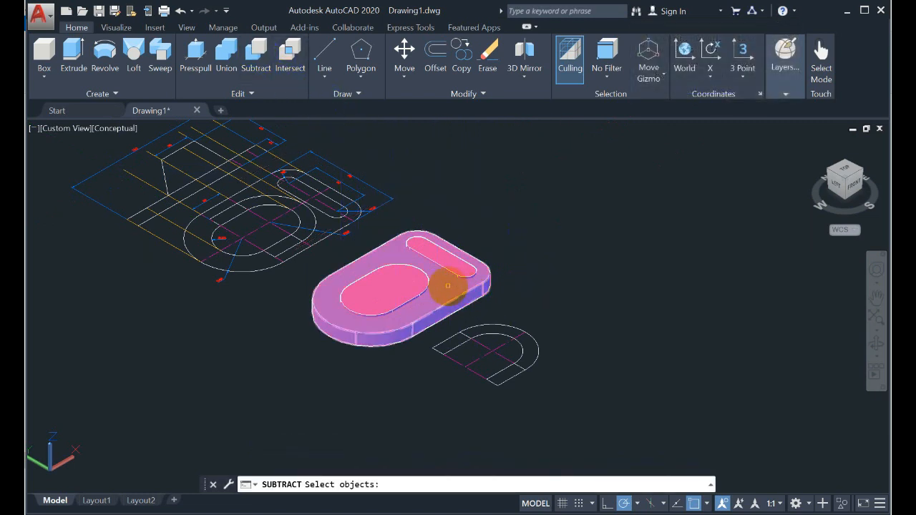
right_click(585, 275)
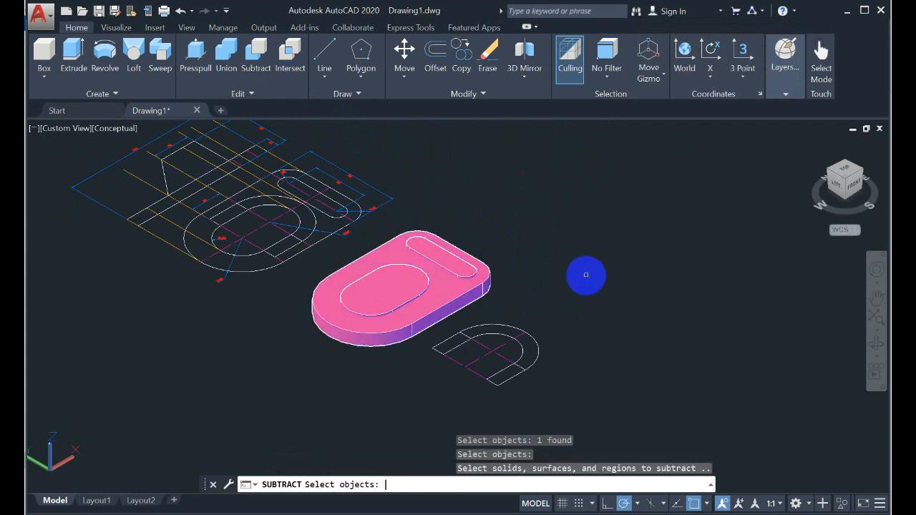
click(395, 283)
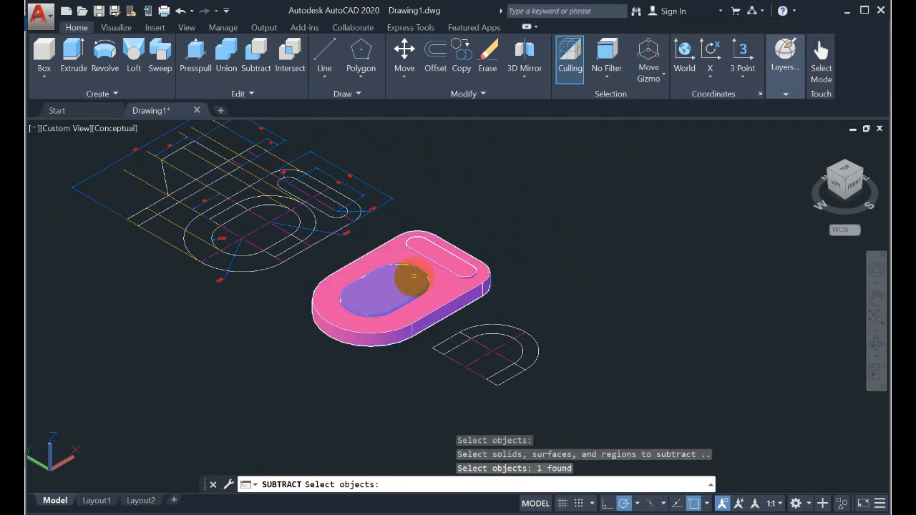
click(435, 258)
right_click(565, 262)
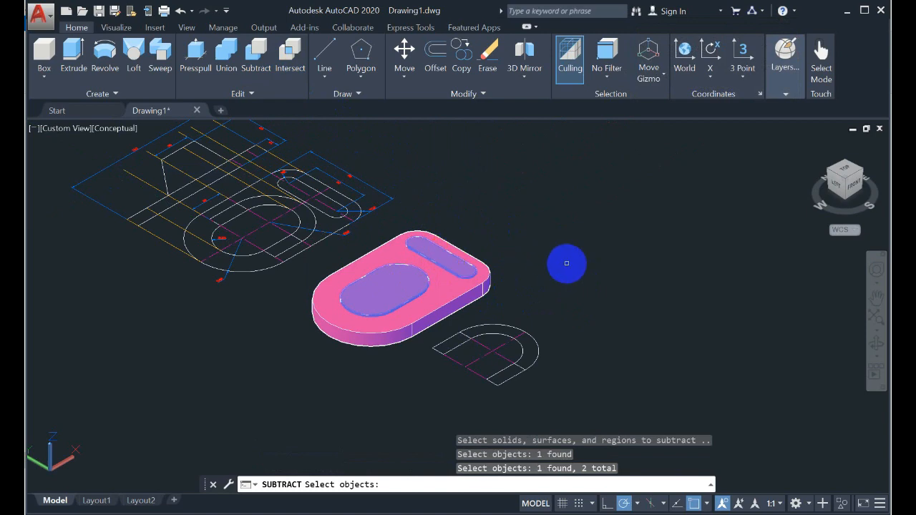
scroll(565, 266, up, 2)
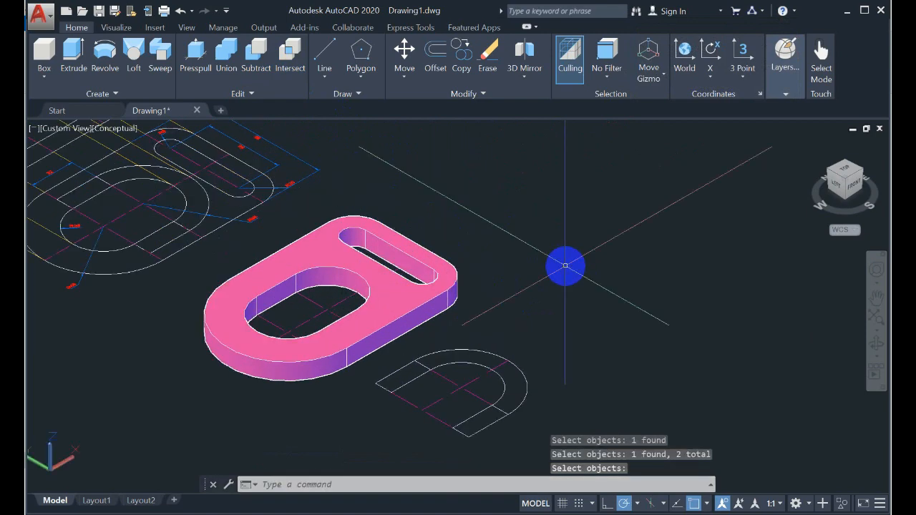
scroll(565, 266, down, 2)
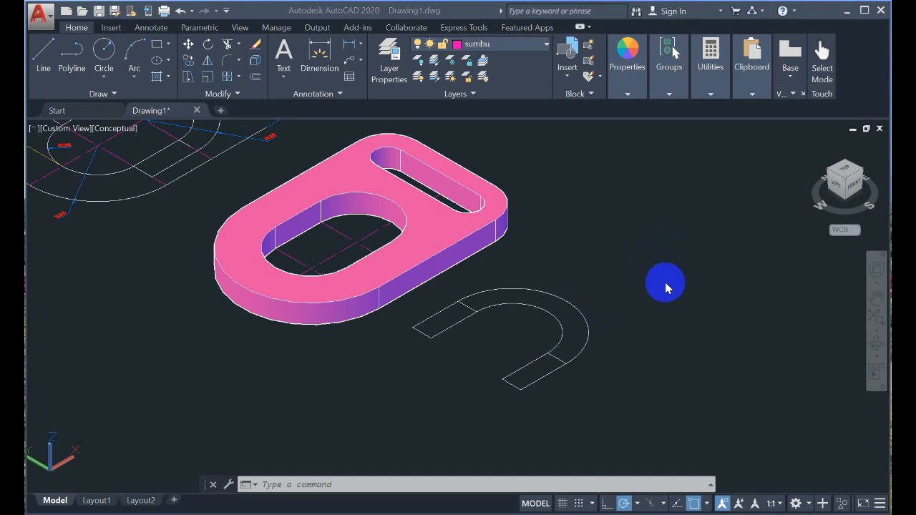
Join the arcs, straight sides, end lines and cross lines of the separate U-shaped profile into polylines.
click(599, 268)
key(Escape)
key(Escape)
key(Escape)
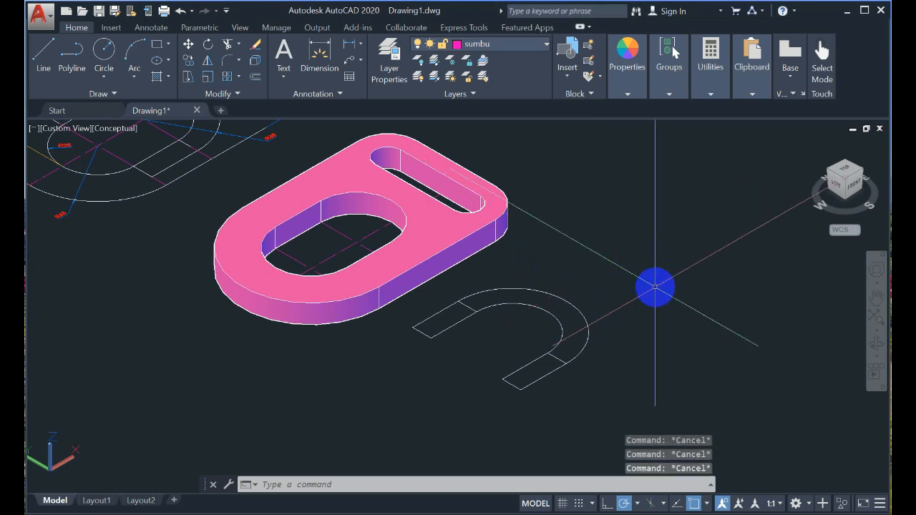
text(JOIN)
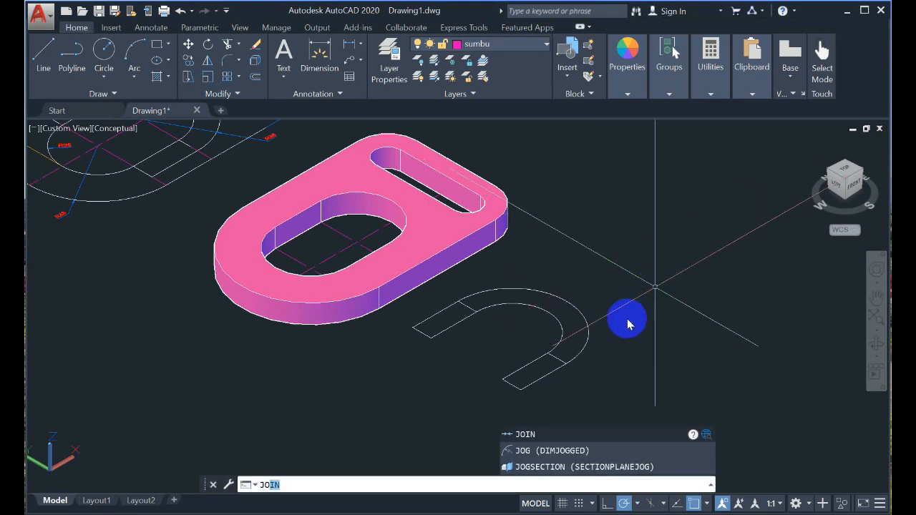
key(Return)
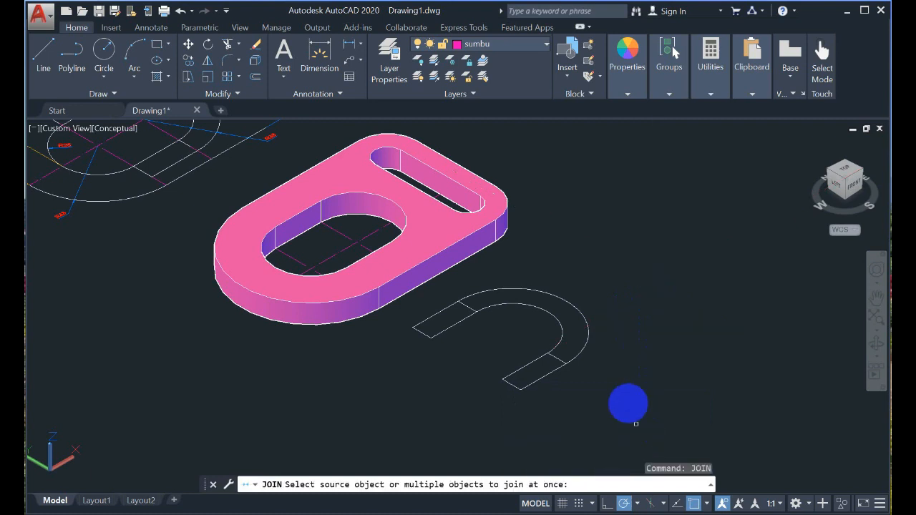
click(573, 302)
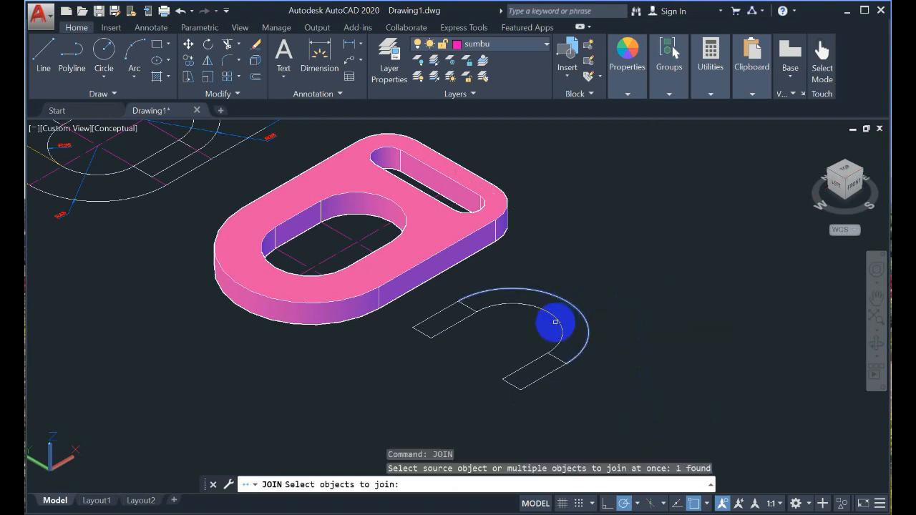
click(557, 323)
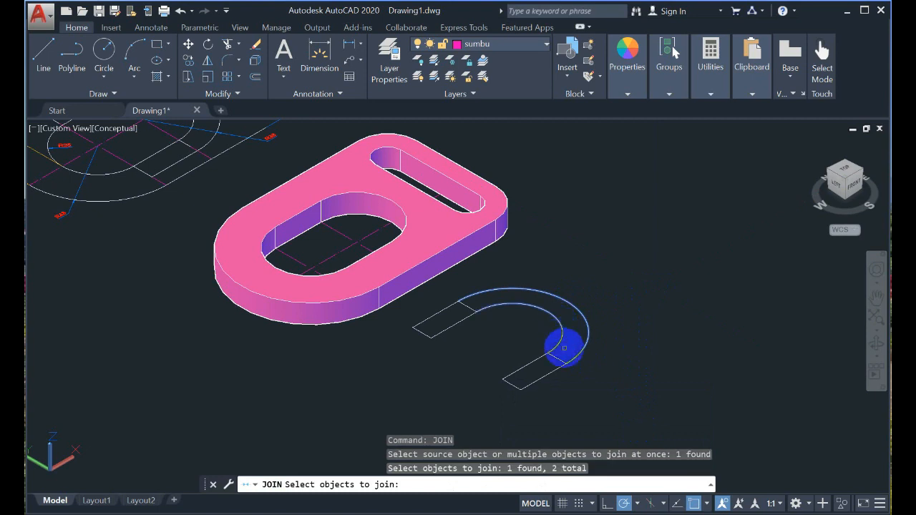
click(559, 359)
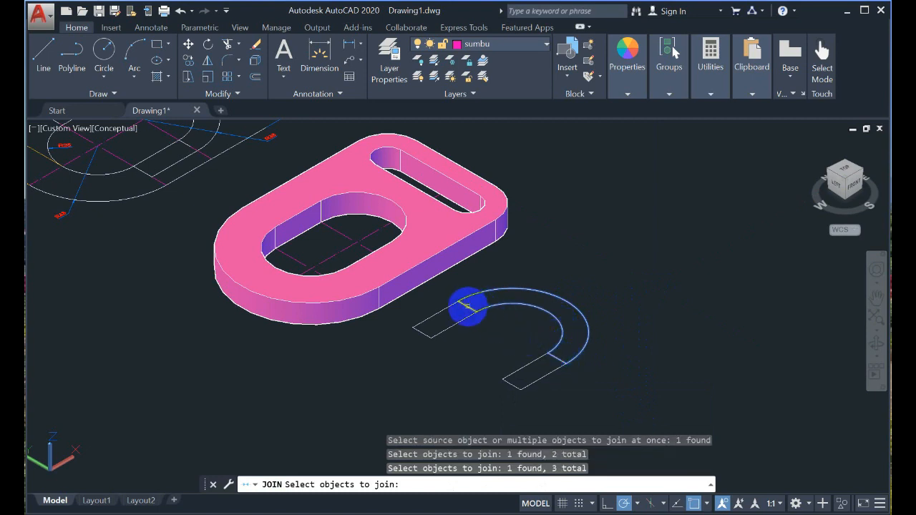
click(468, 308)
click(461, 323)
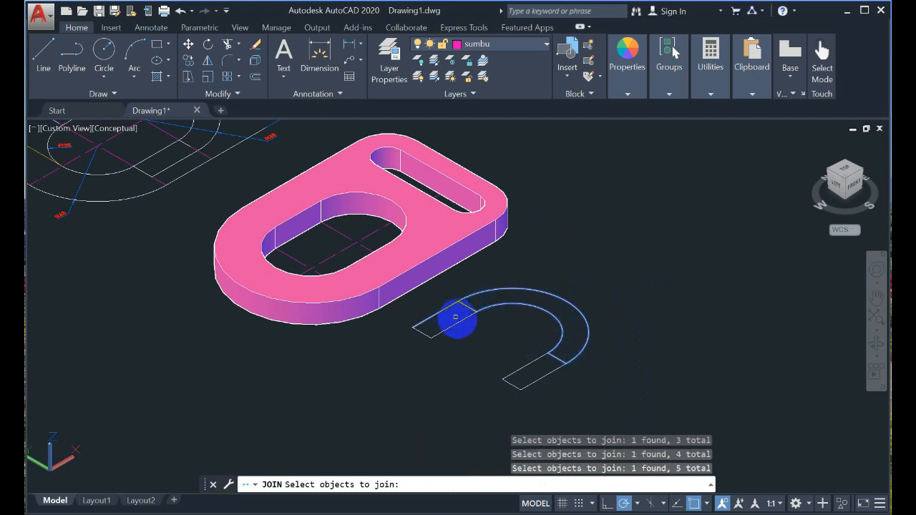
click(472, 329)
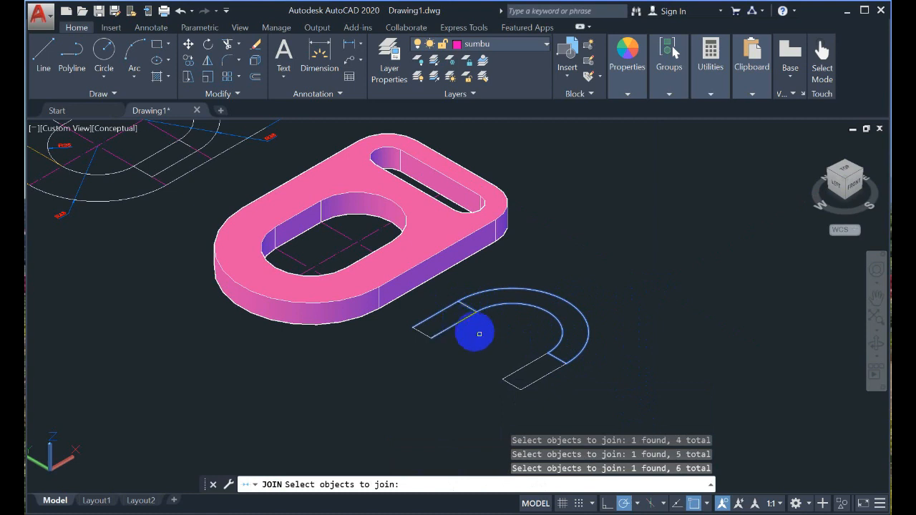
click(535, 374)
click(511, 383)
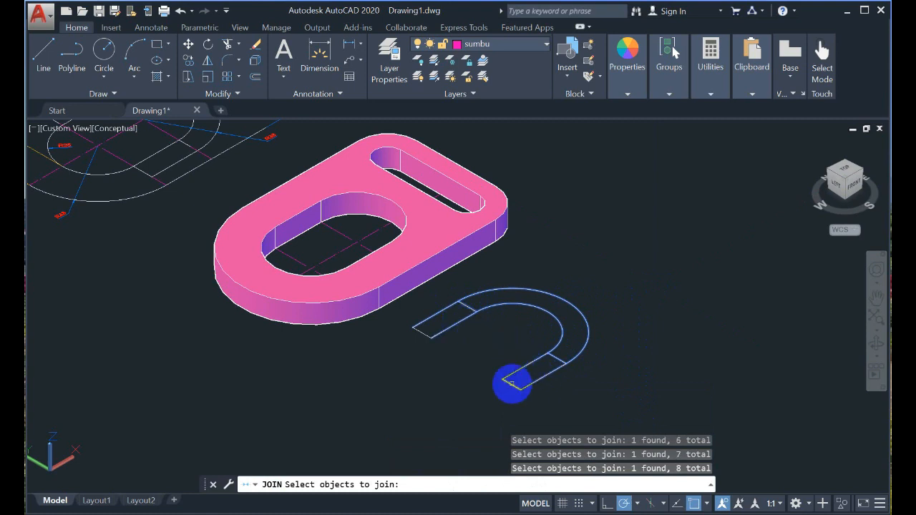
click(424, 334)
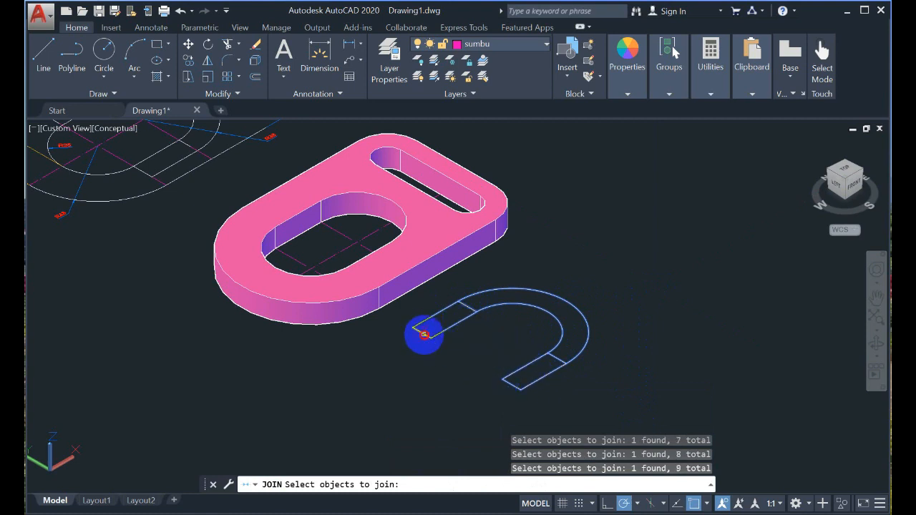
click(424, 334)
key(Return)
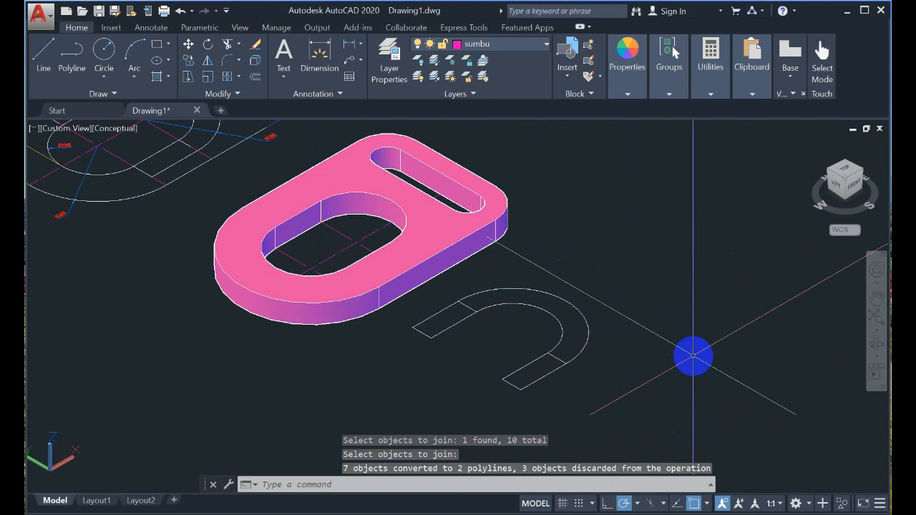
Extrude the closed curved portion of the separate U-shaped profile to a height of 40.
text(EX)
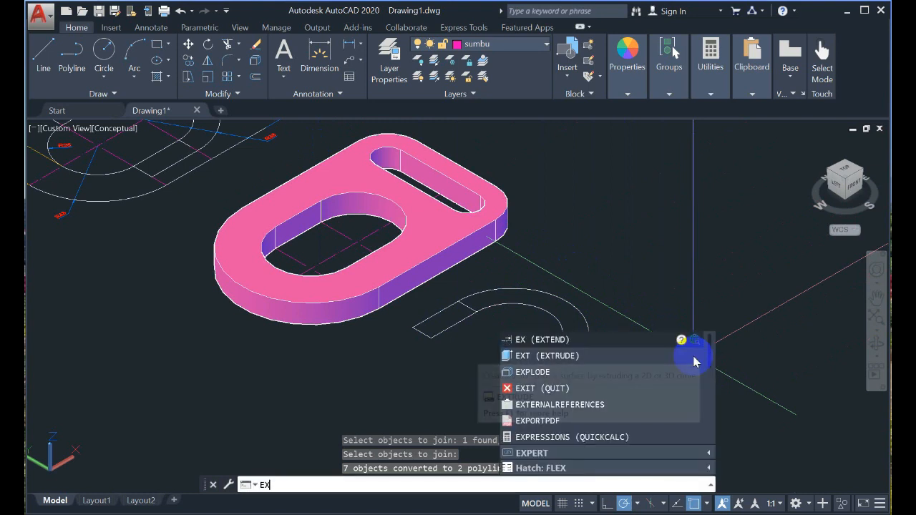
text(T)
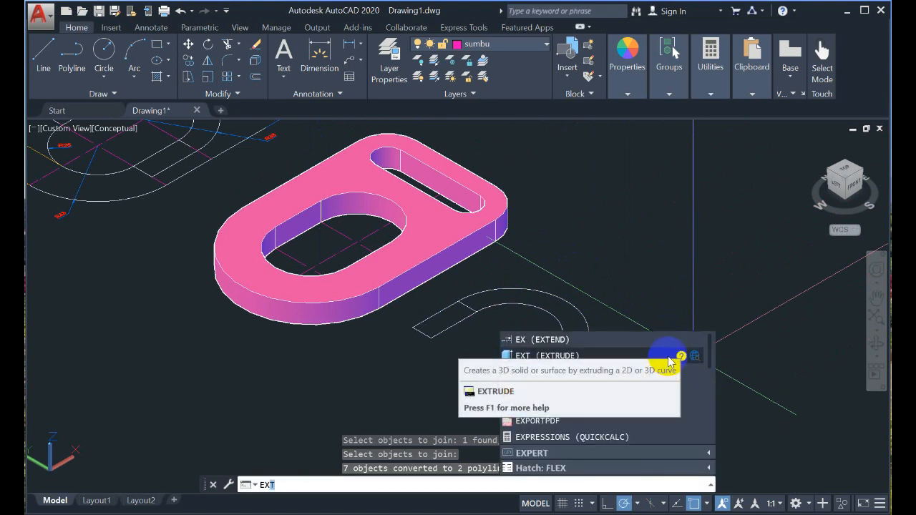
click(669, 356)
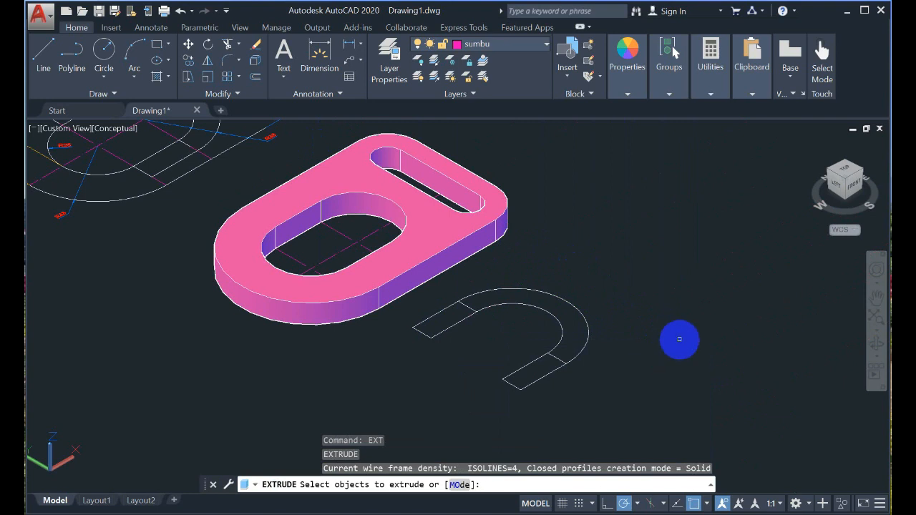
click(576, 306)
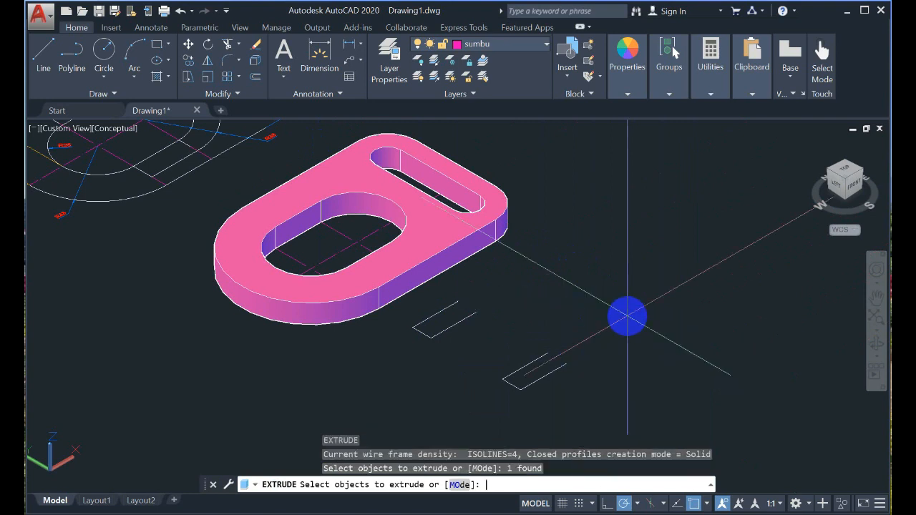
key(Return)
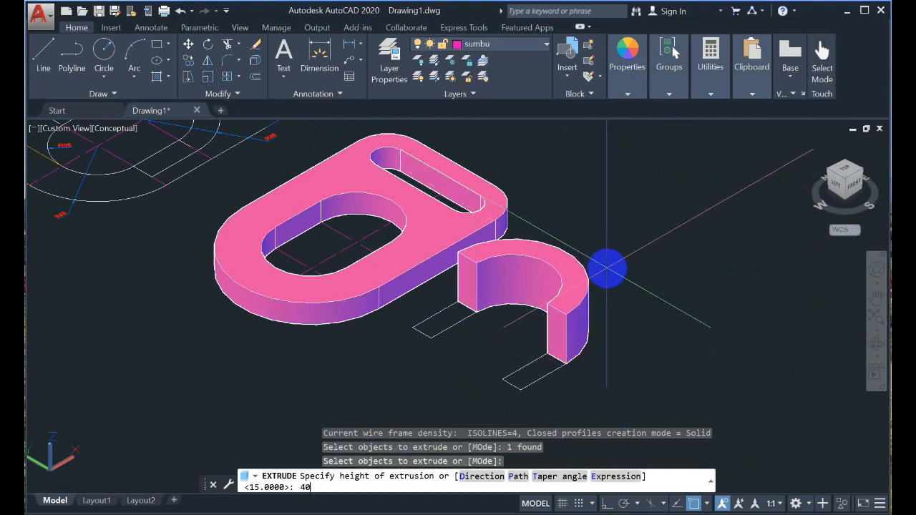
key(Return)
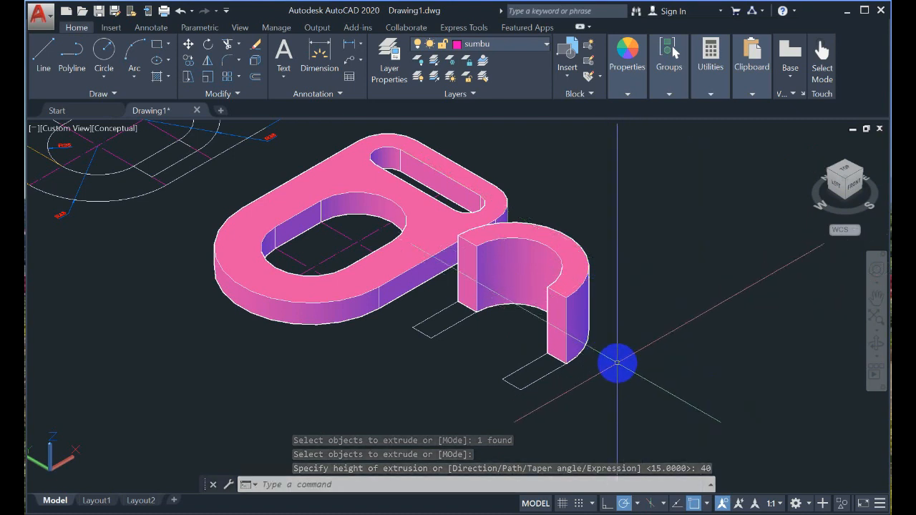
text(ext)
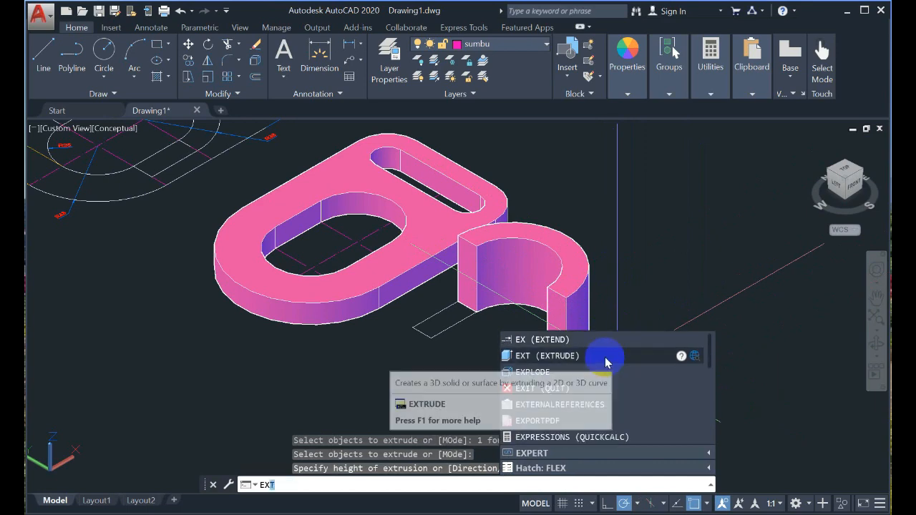
click(610, 360)
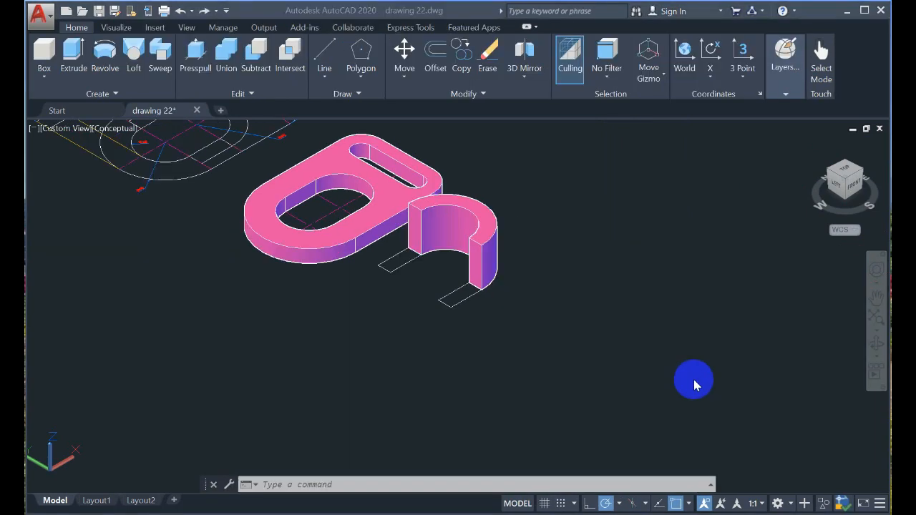
click(792, 504)
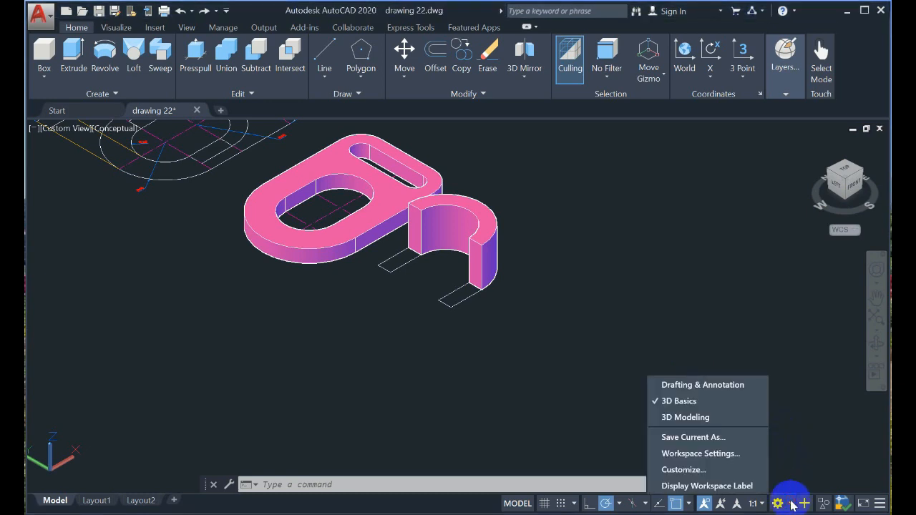
click(494, 364)
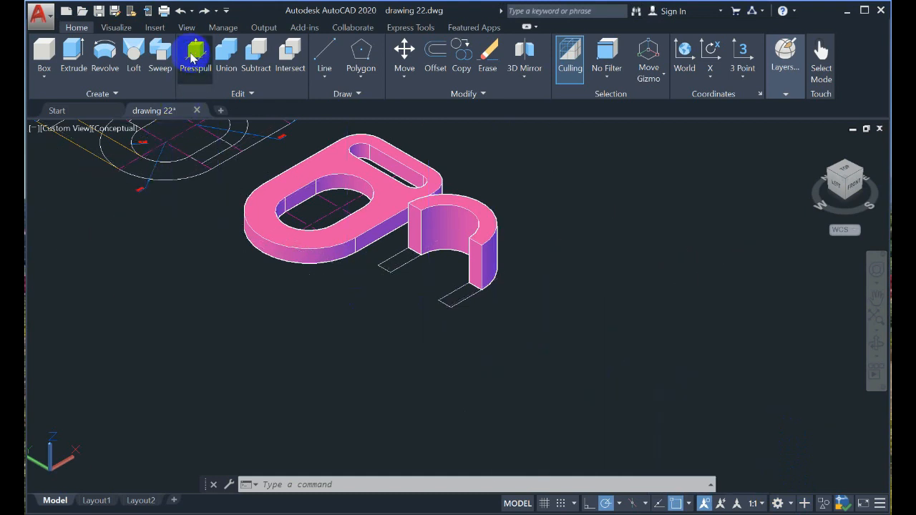
Presspull both end faces of the curved solid to the far endpoints of the two straight leg outlines.
click(196, 51)
click(406, 246)
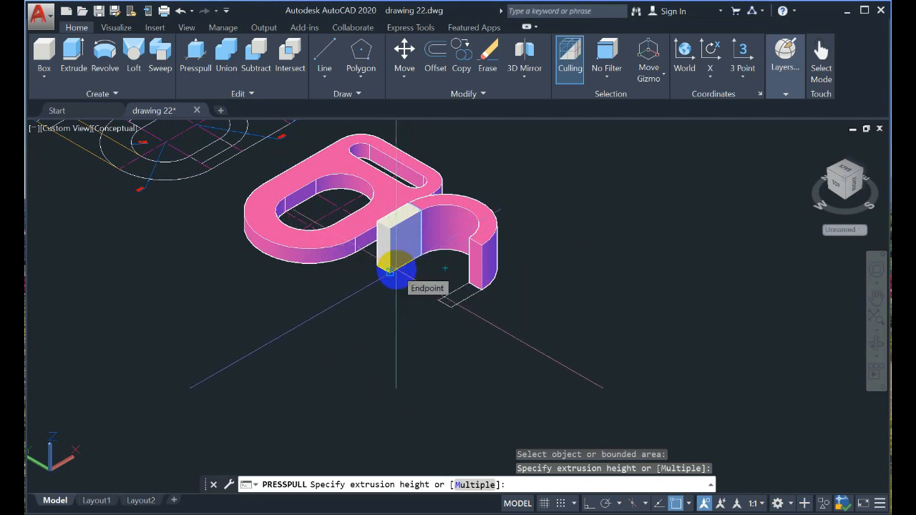
click(393, 272)
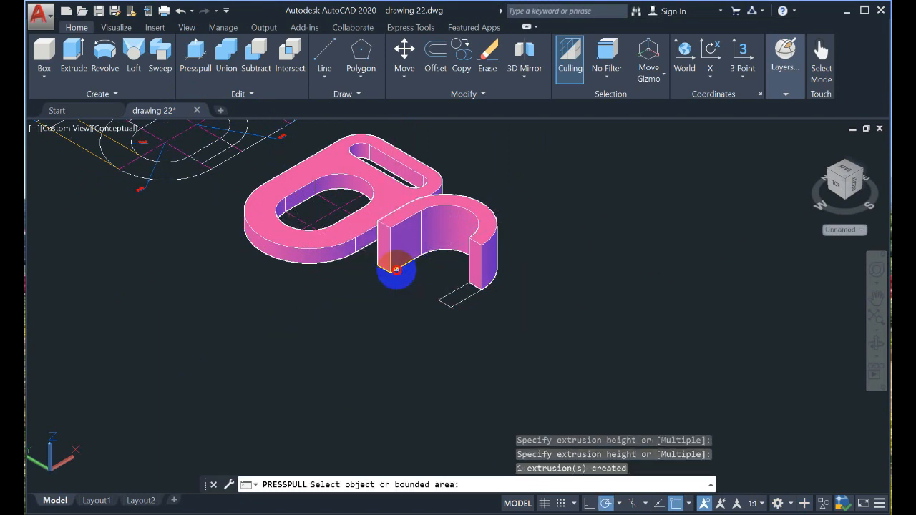
click(193, 57)
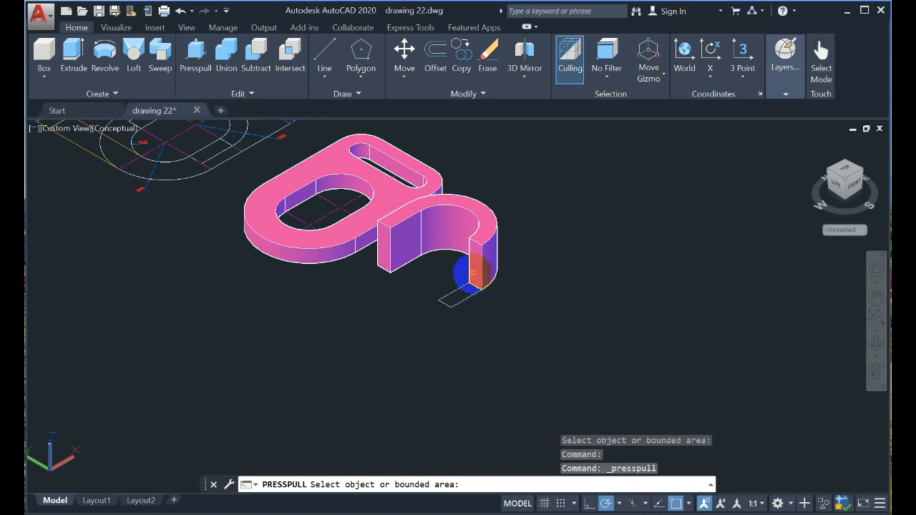
click(477, 270)
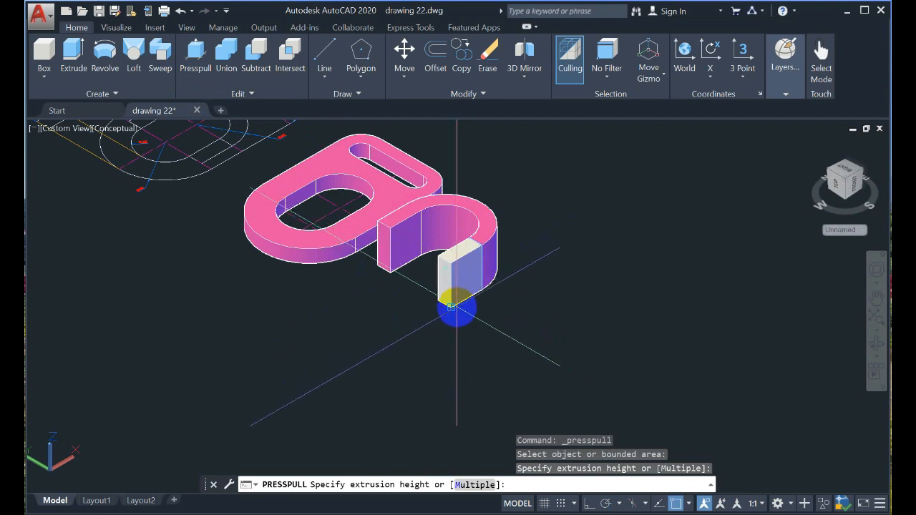
click(455, 308)
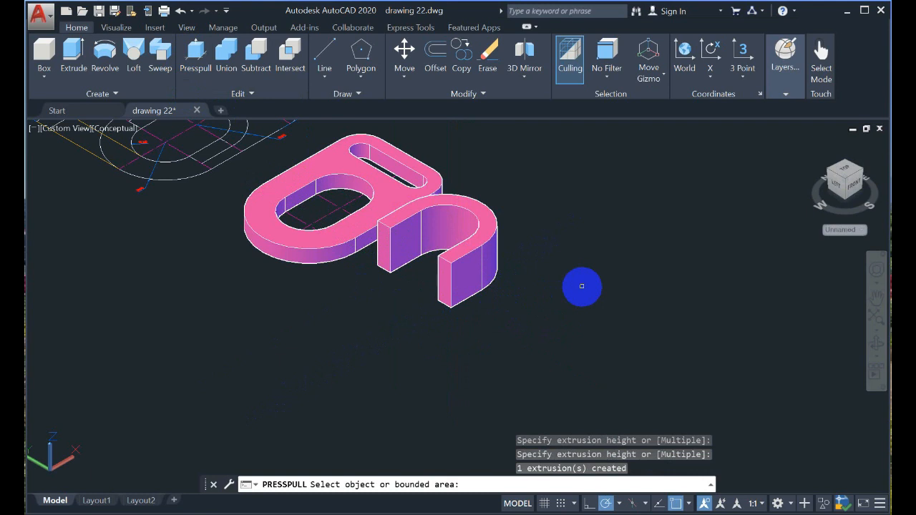
key(Return)
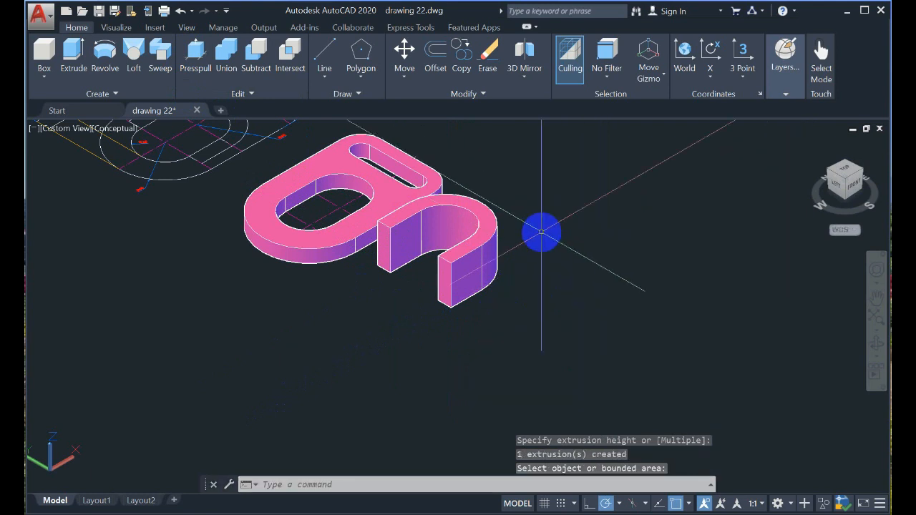
Set the UCS origin at the midpoint of the oval opening's upper arc nearest the slot, with X along the plate's length and Y across it.
scroll(541, 231, up, 2)
middle_drag(540, 231, 701, 266)
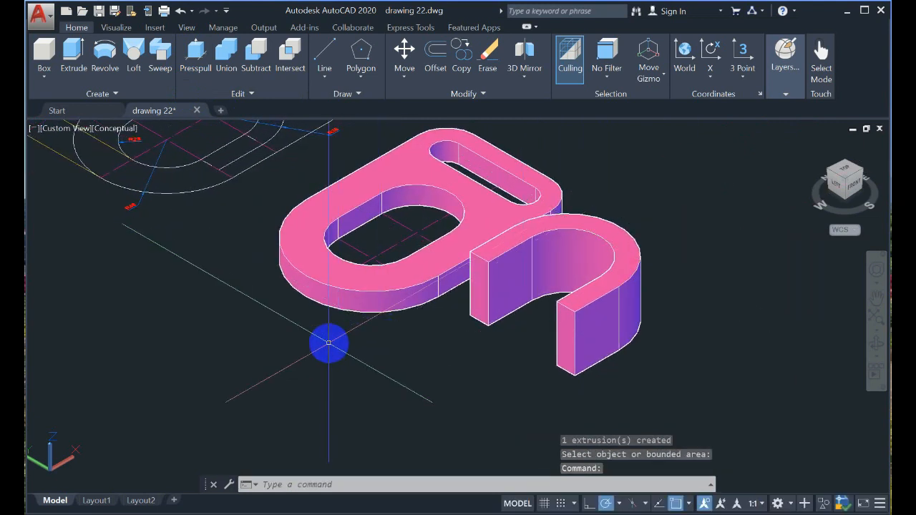
text(u)
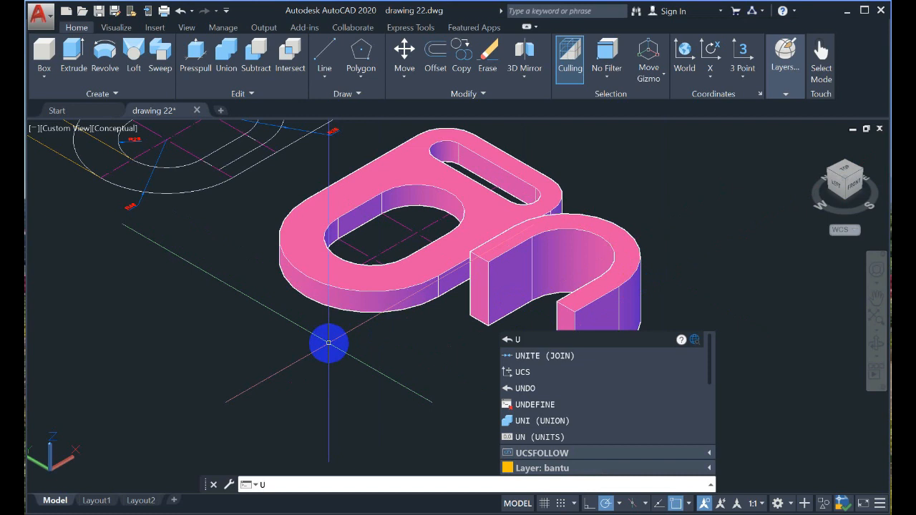
key(BackSpace)
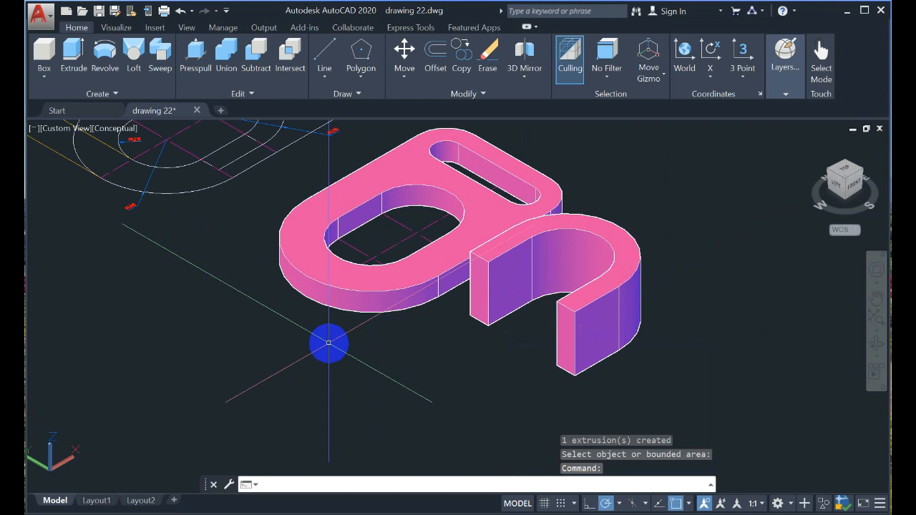
text(ucs)
key(Return)
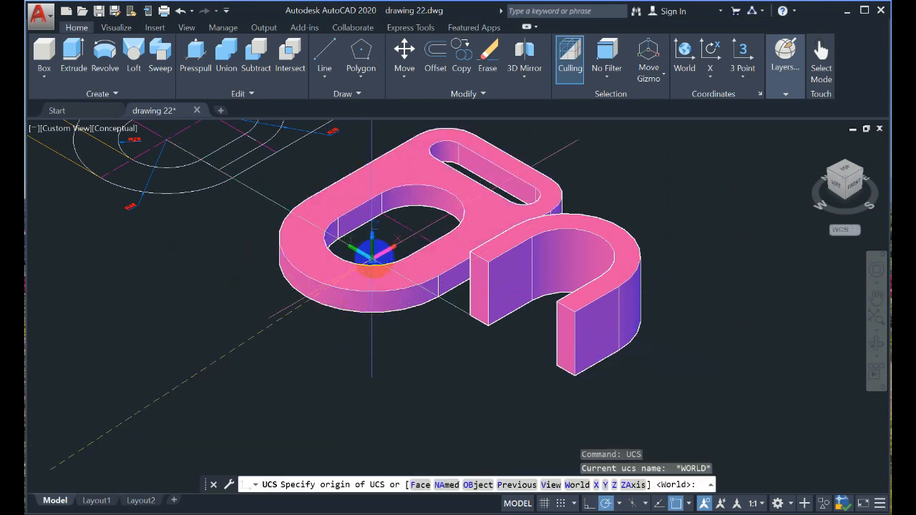
click(450, 191)
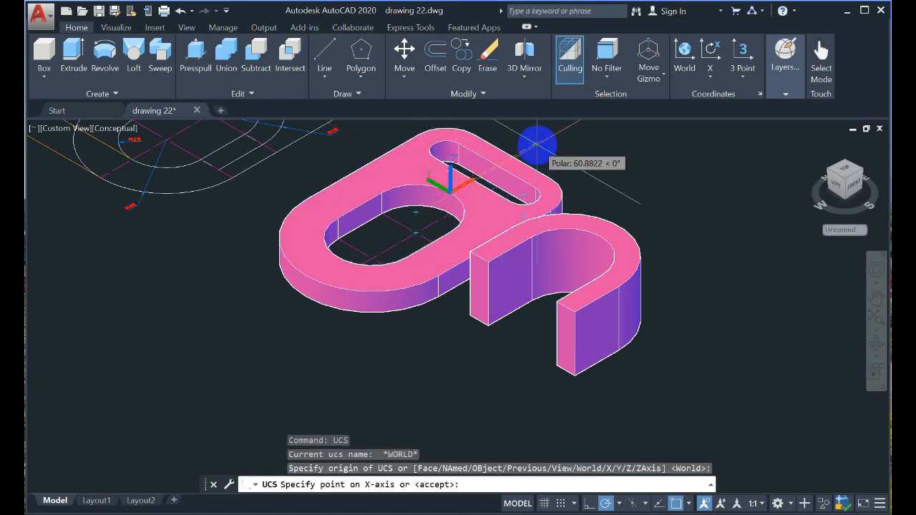
click(542, 141)
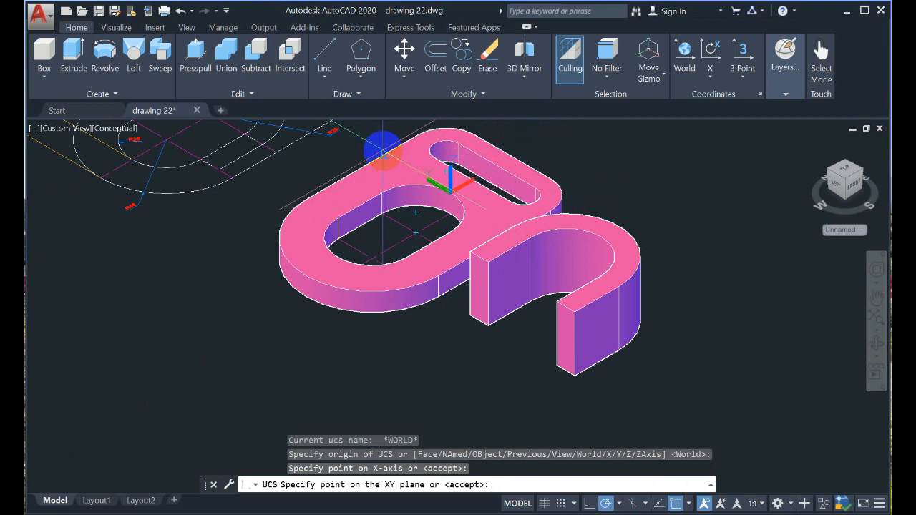
click(379, 150)
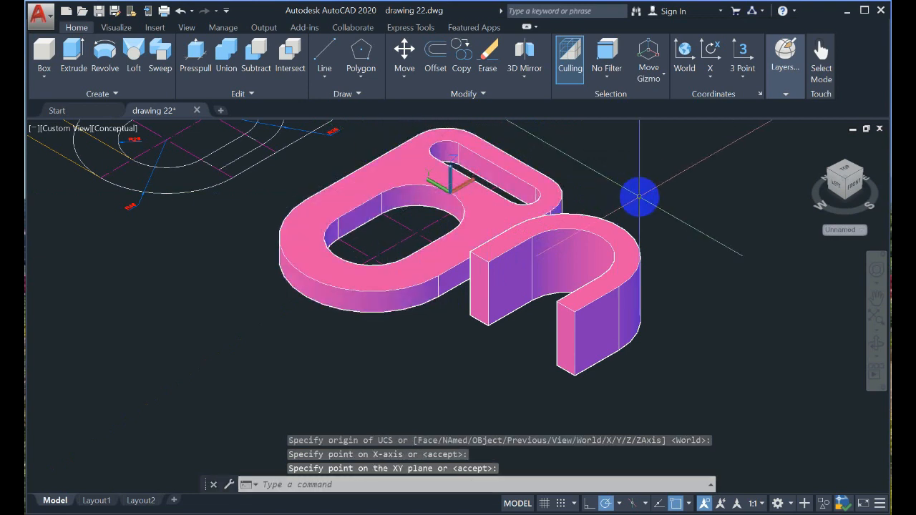
key(Escape)
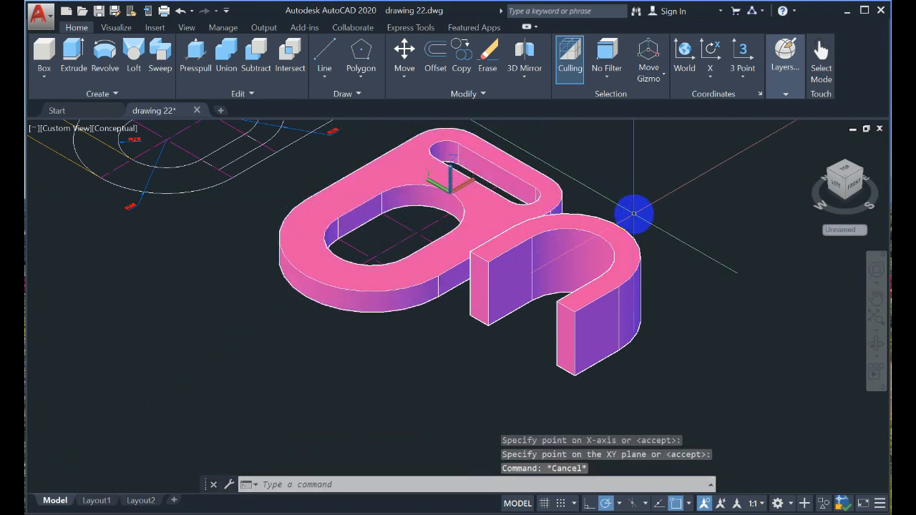
Move the U-shaped solid from its lower inner arc midpoint to the upper arc midpoint of the plate's oval opening nearest the slot.
scroll(593, 262, up, 2)
scroll(593, 261, down, 5)
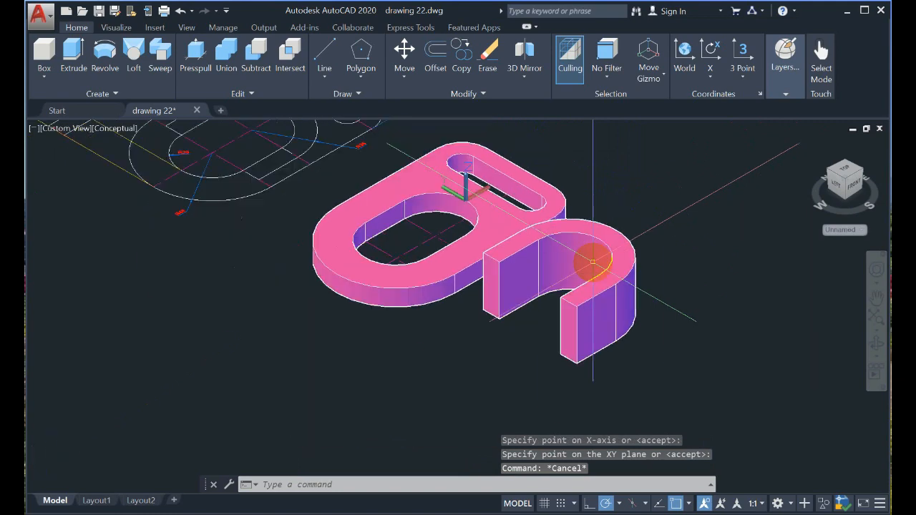
scroll(592, 256, up, 2)
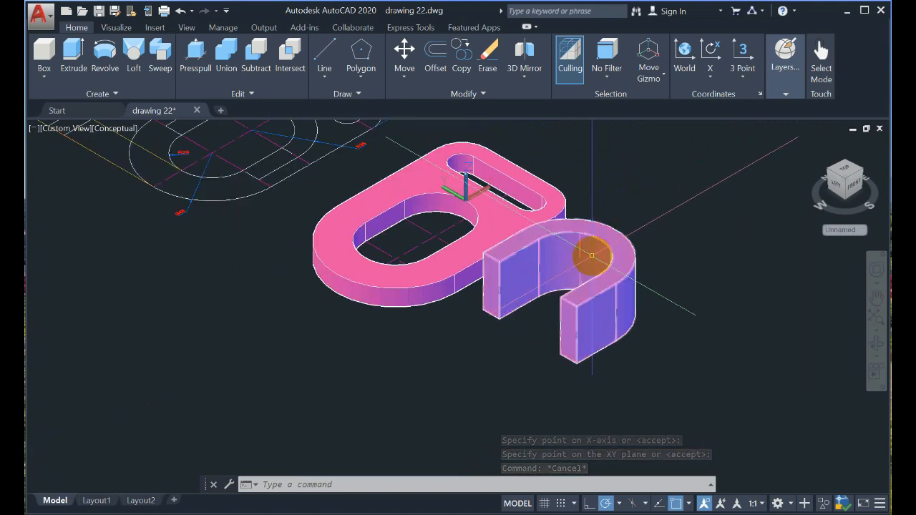
click(877, 344)
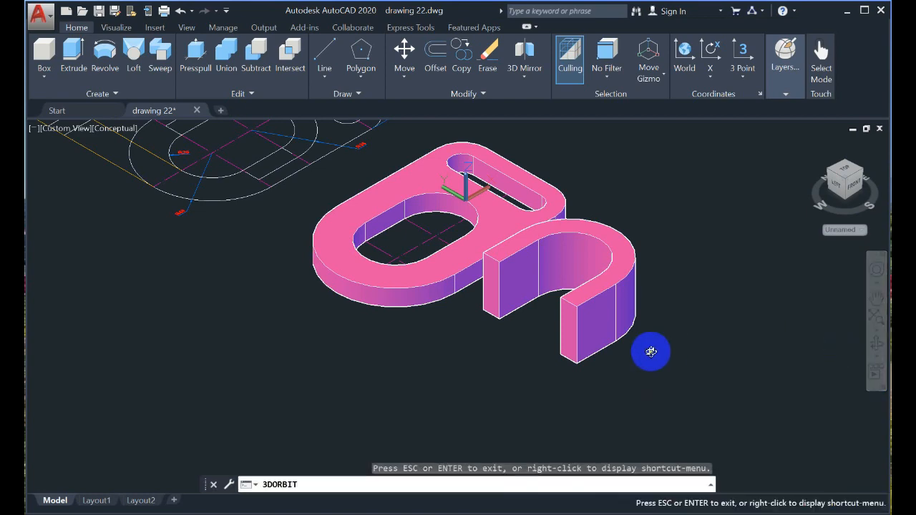
mouse_move(650, 351)
mouse_down()
mouse_move(623, 351)
mouse_move(661, 355)
mouse_up()
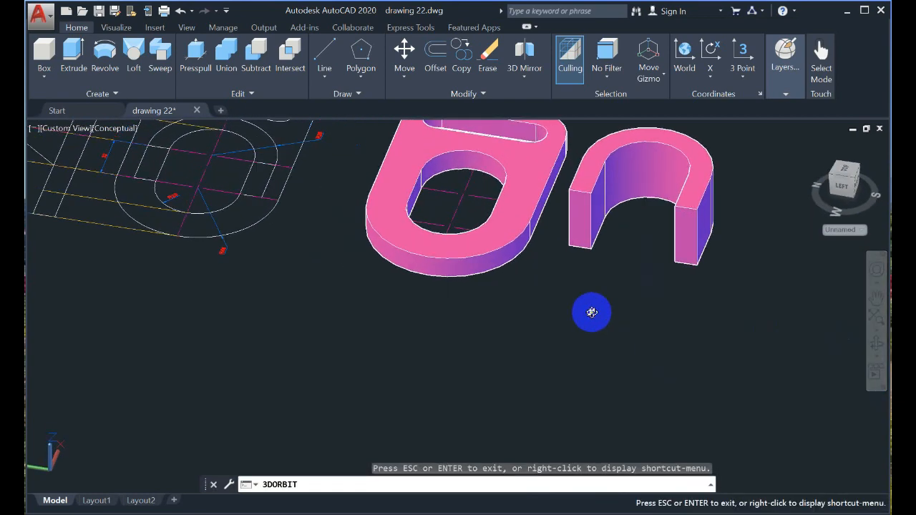
drag(591, 313, 597, 356)
drag(601, 331, 587, 305)
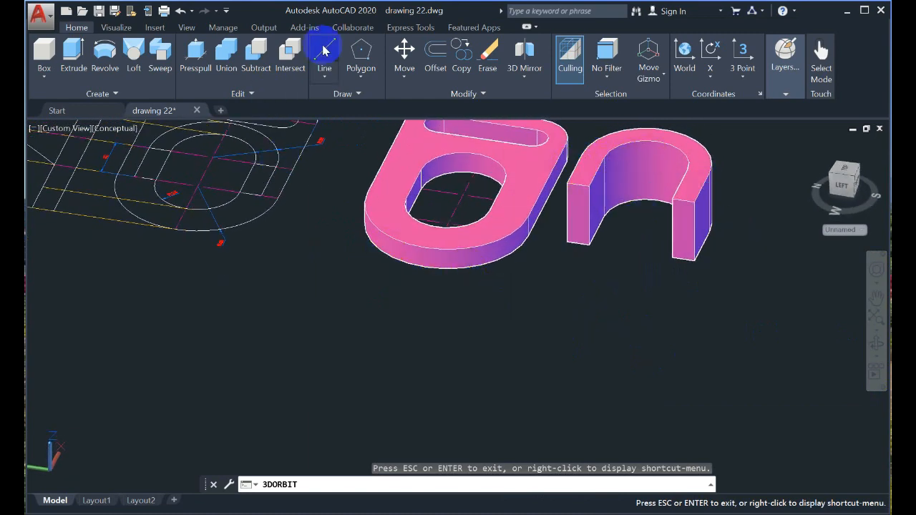
click(404, 49)
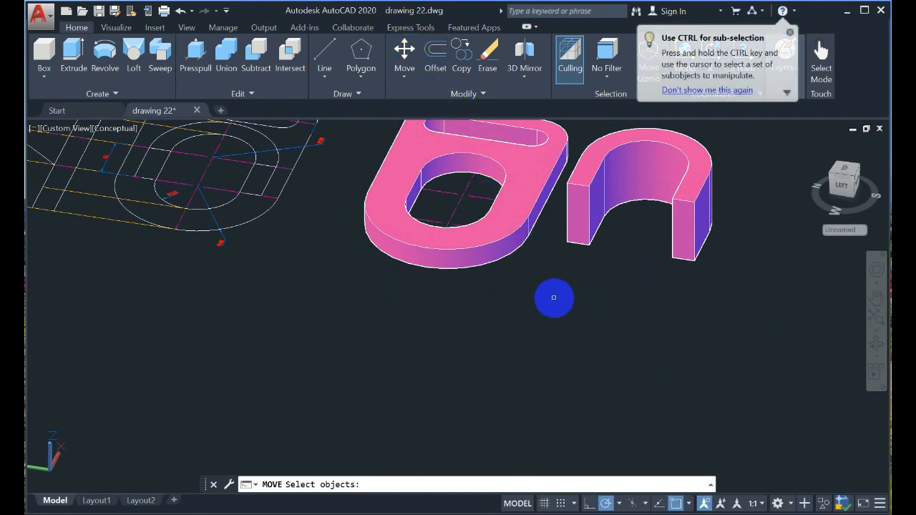
click(603, 170)
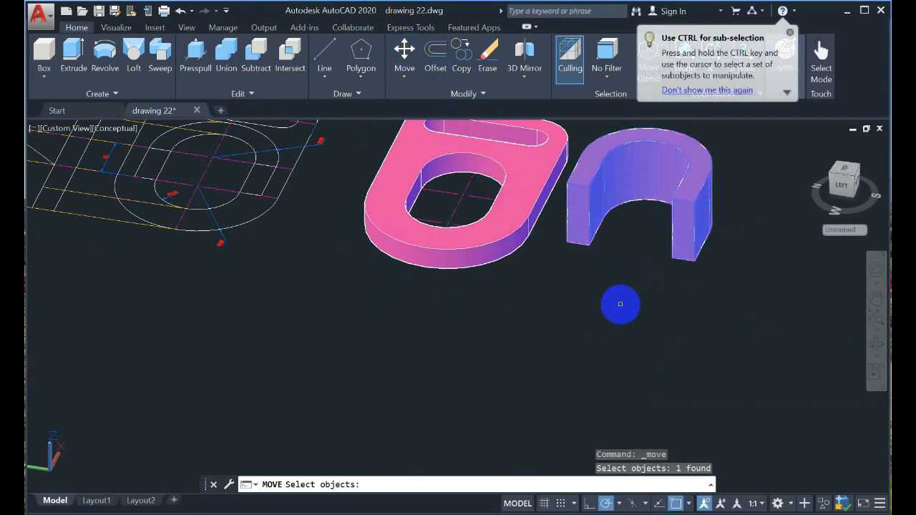
key(Return)
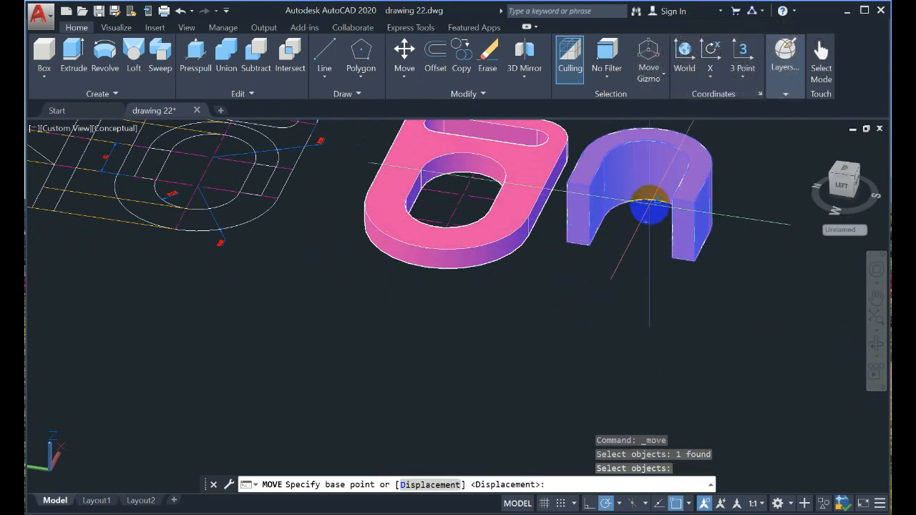
click(656, 200)
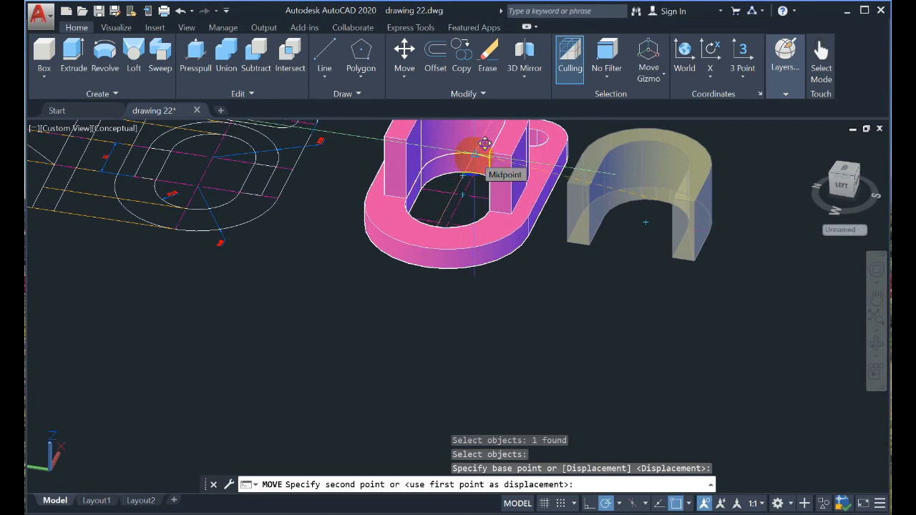
click(485, 144)
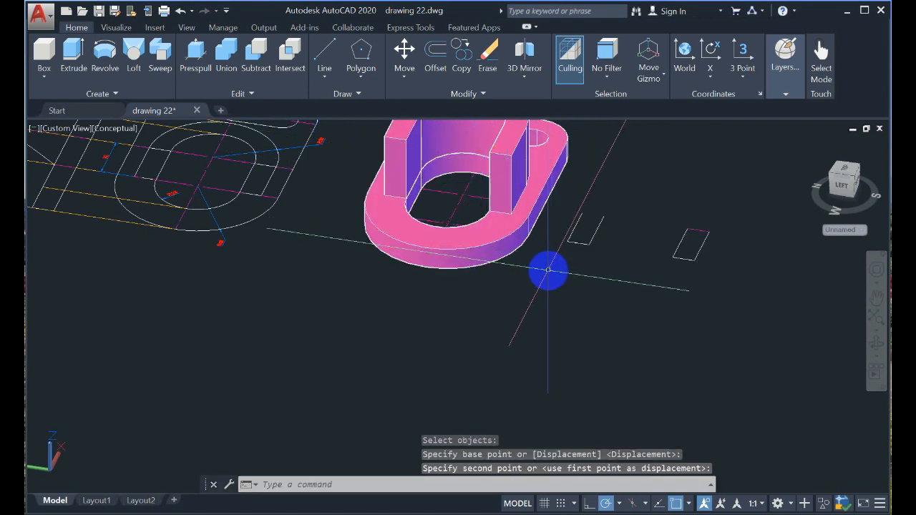
scroll(545, 274, up, 3)
scroll(541, 278, down, 2)
middle_drag(542, 278, 541, 280)
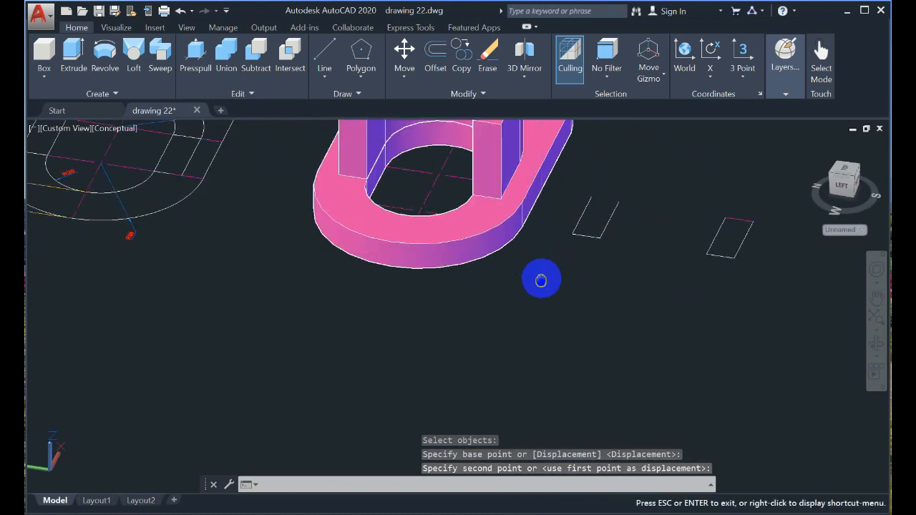
Chamfer the top end edge of the U-shaped solid's front leg with CHAMFEREDGE, using 32 along the leg and 40 down its height.
drag(541, 280, 520, 409)
key(Escape)
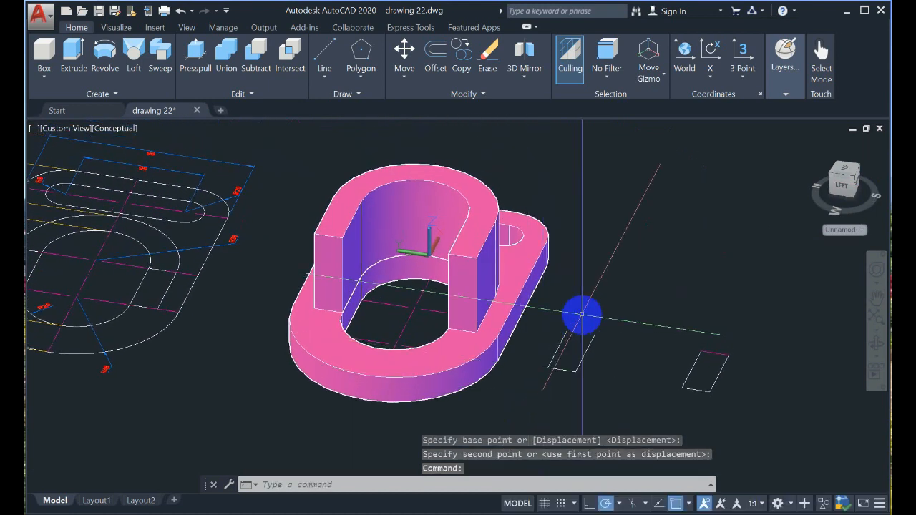
click(869, 342)
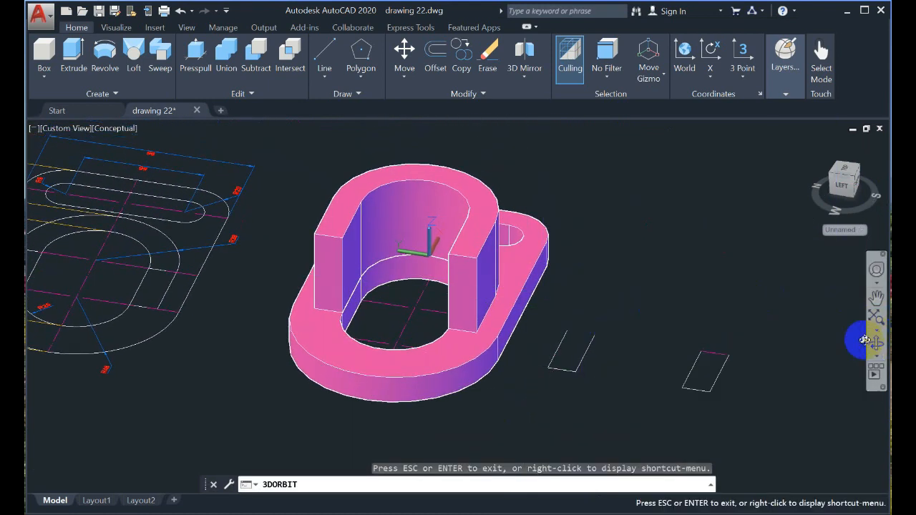
drag(691, 351, 606, 339)
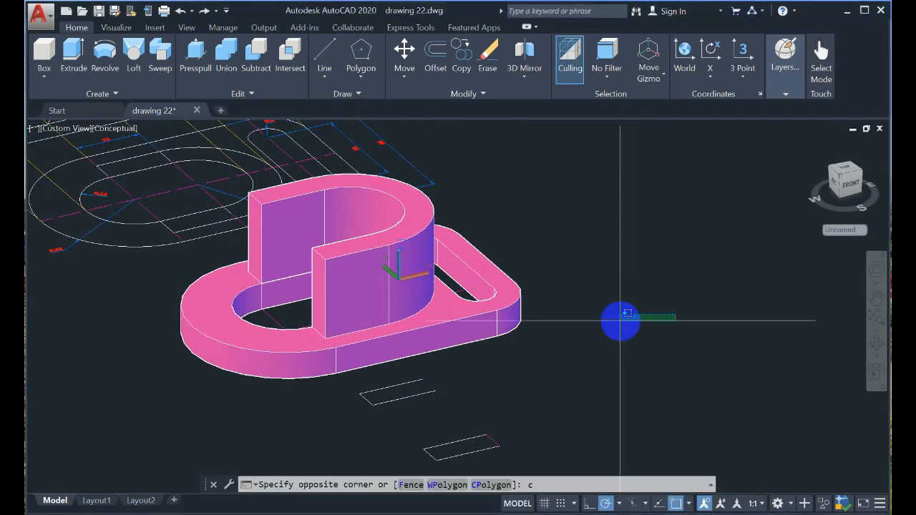
key(Escape)
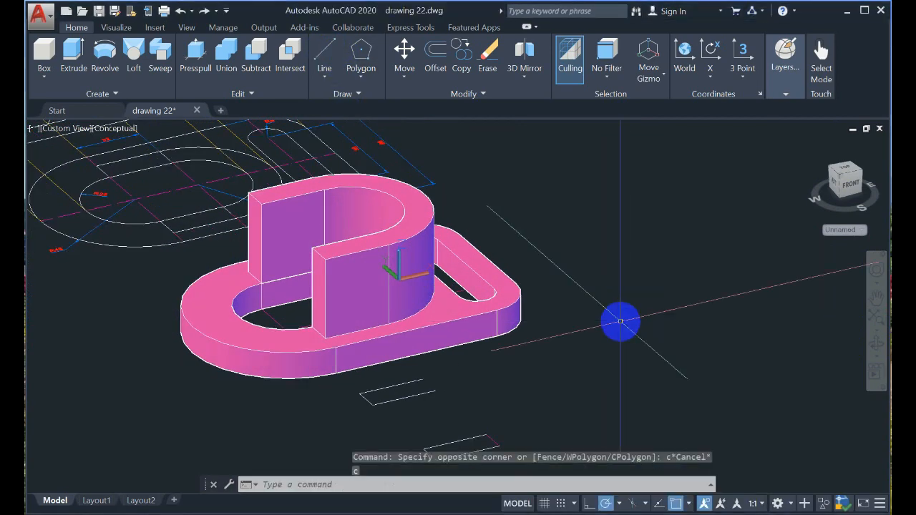
key(Escape)
text(ch)
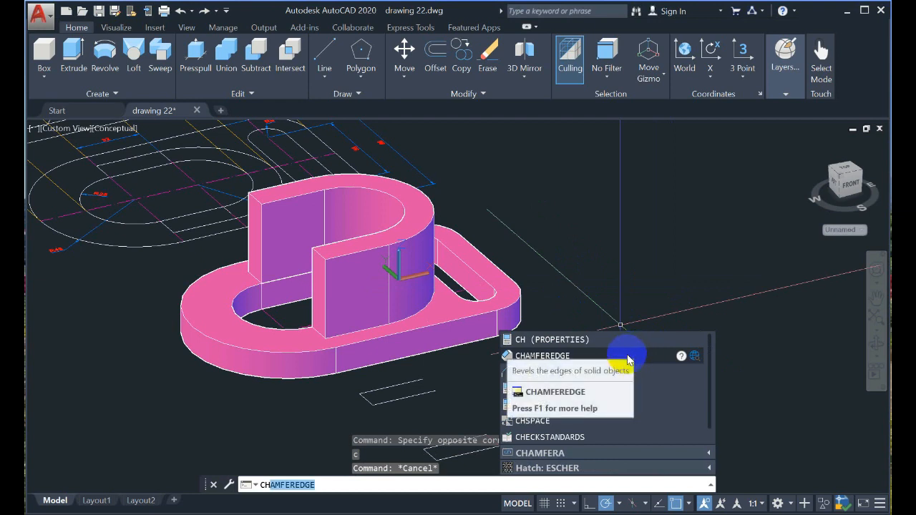
click(628, 356)
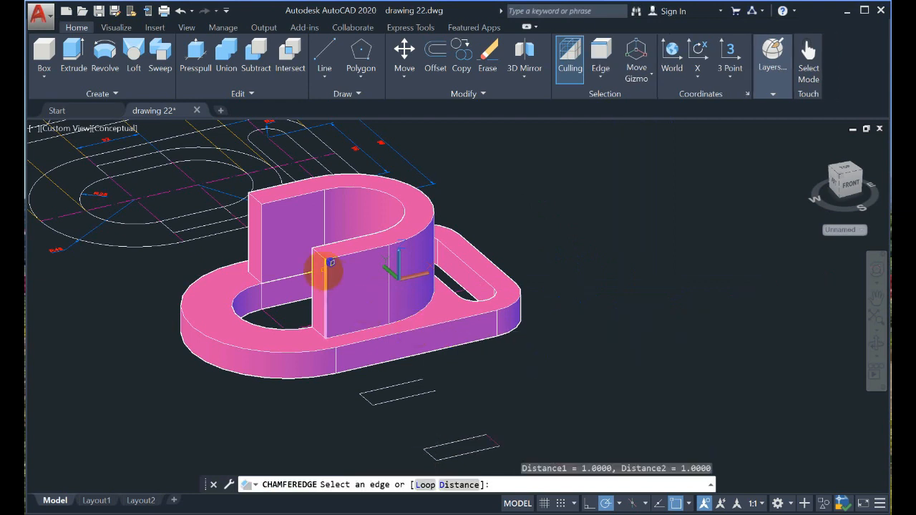
click(326, 247)
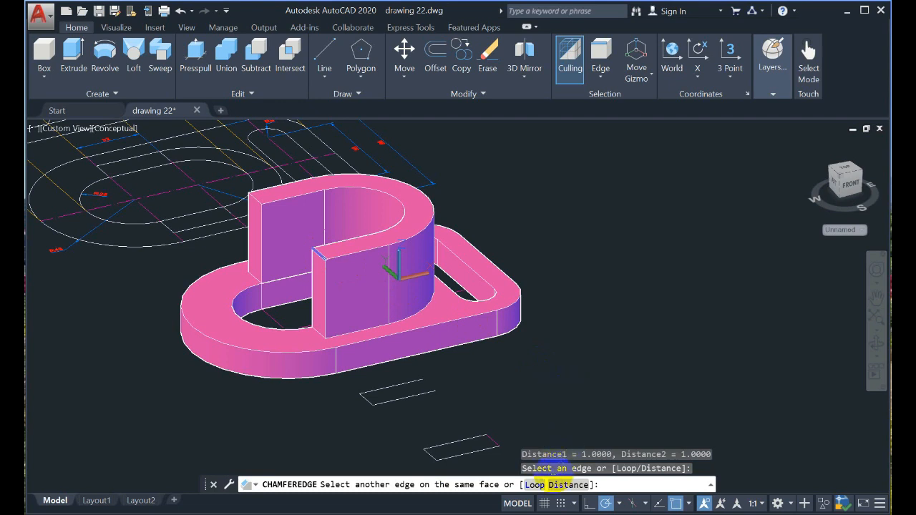
click(563, 485)
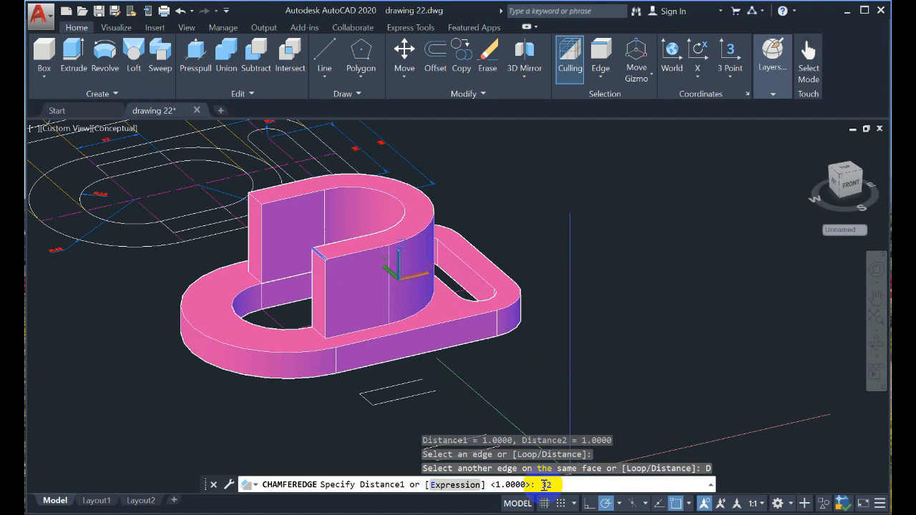
key(Return)
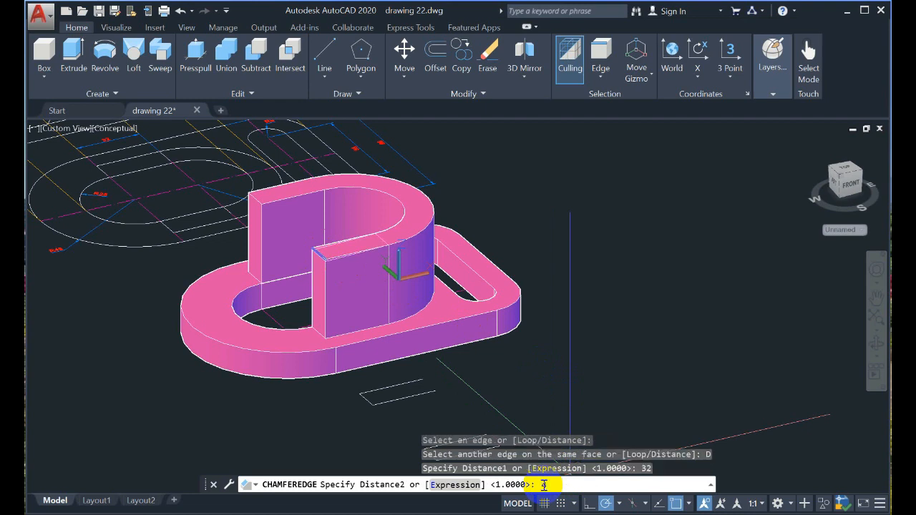
key(Return)
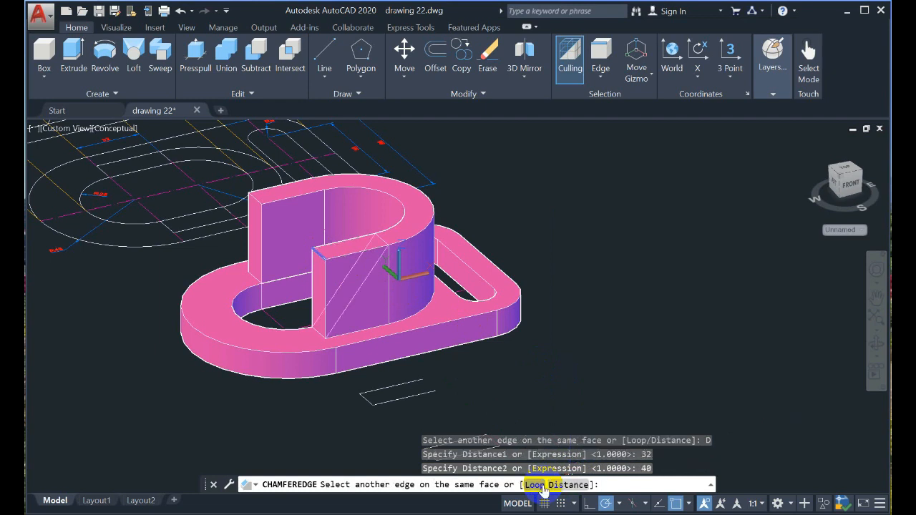
key(Return)
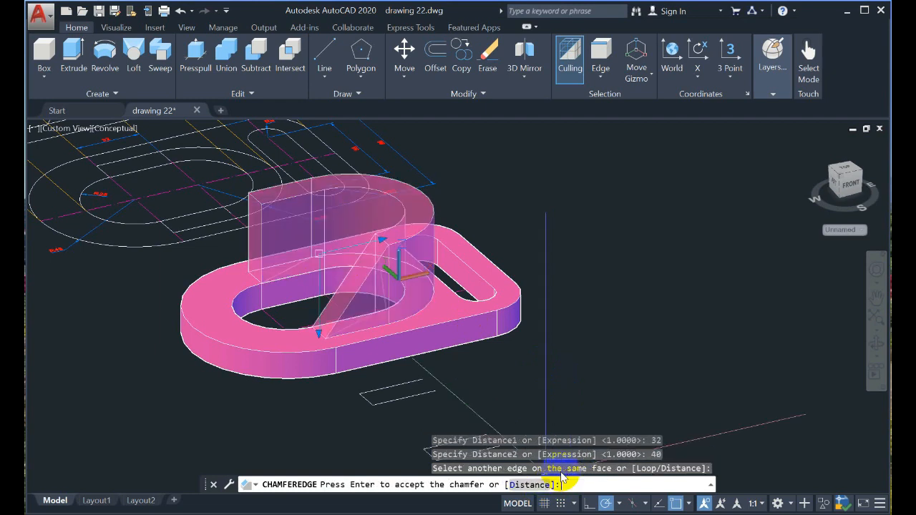
key(Return)
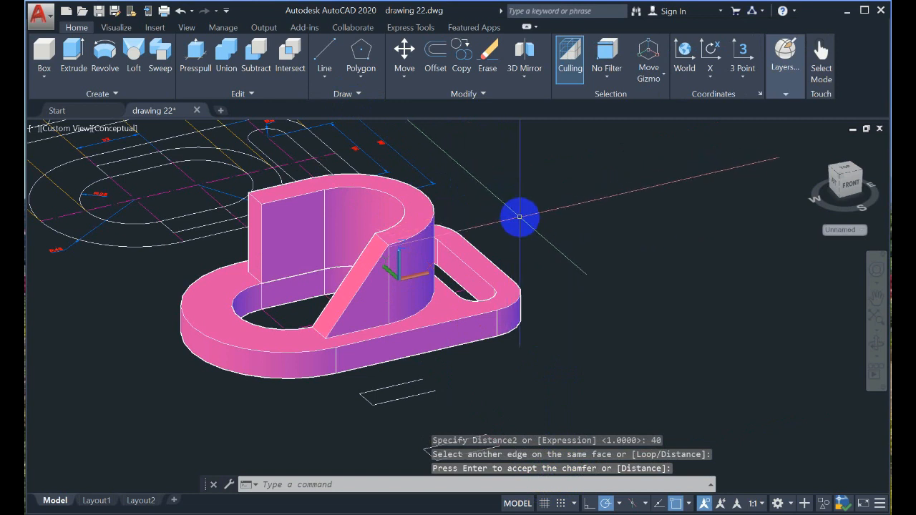
Chamfer the top end edge of the U-shaped solid's rear leg with distance 1 of 32 and distance 2 of 40.
key(Return)
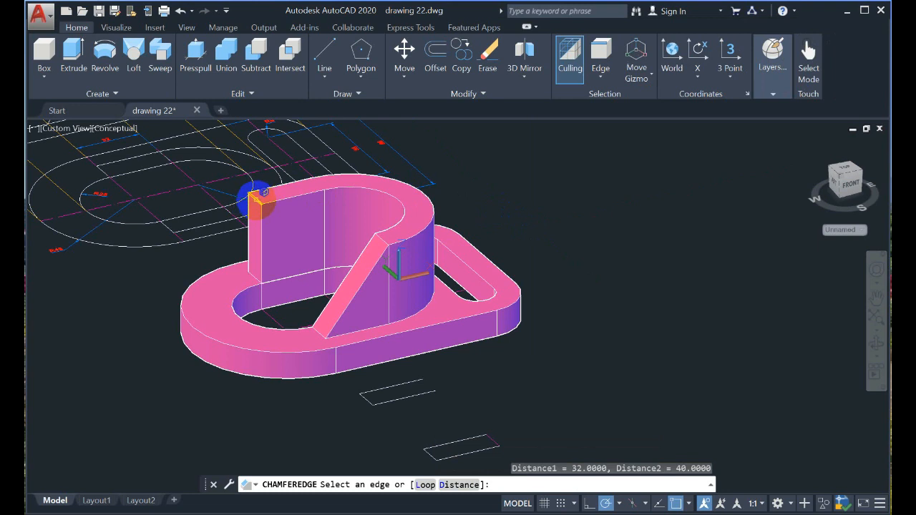
click(255, 198)
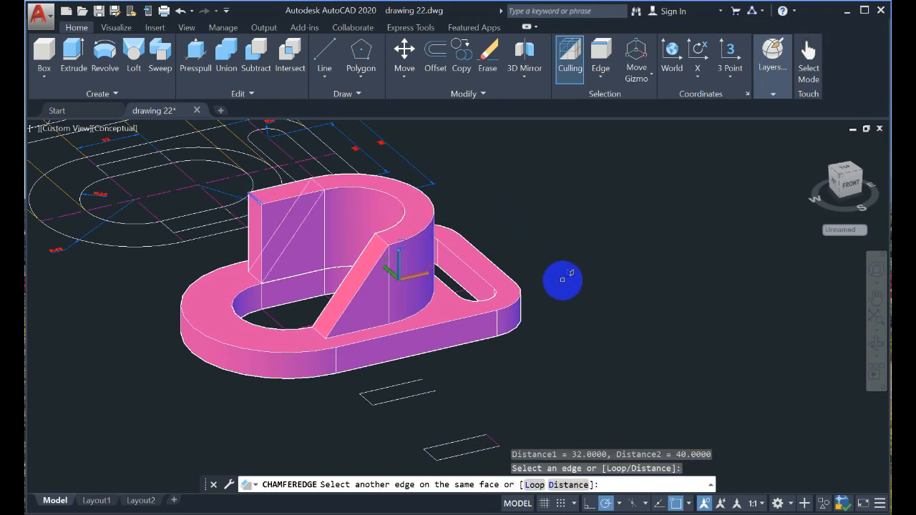
click(578, 488)
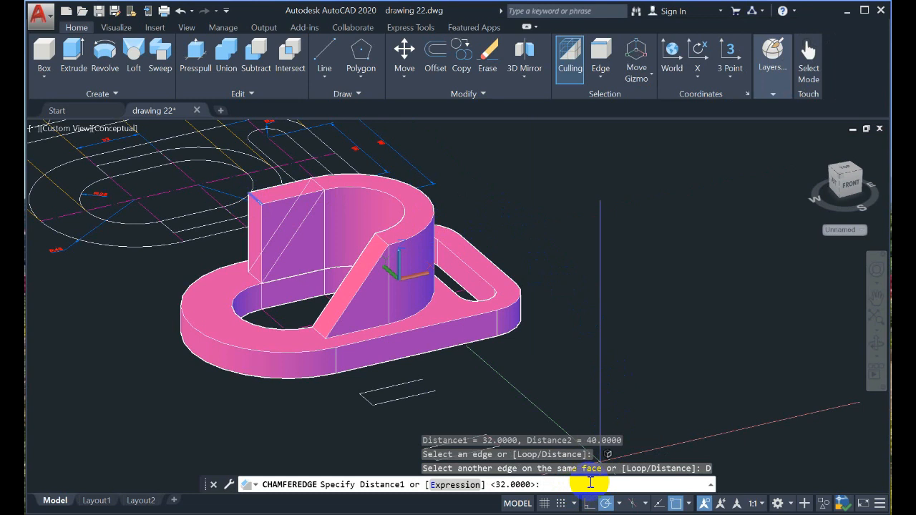
key(Return)
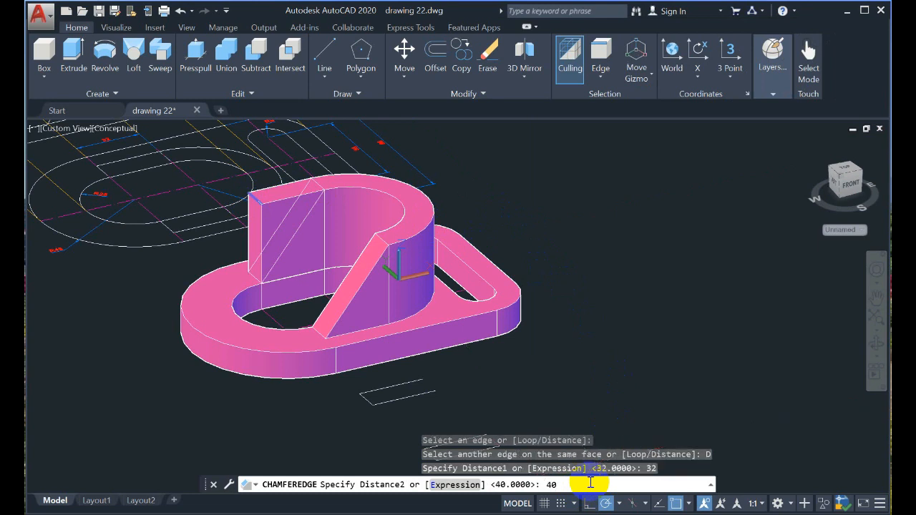
key(Return)
key(Return)
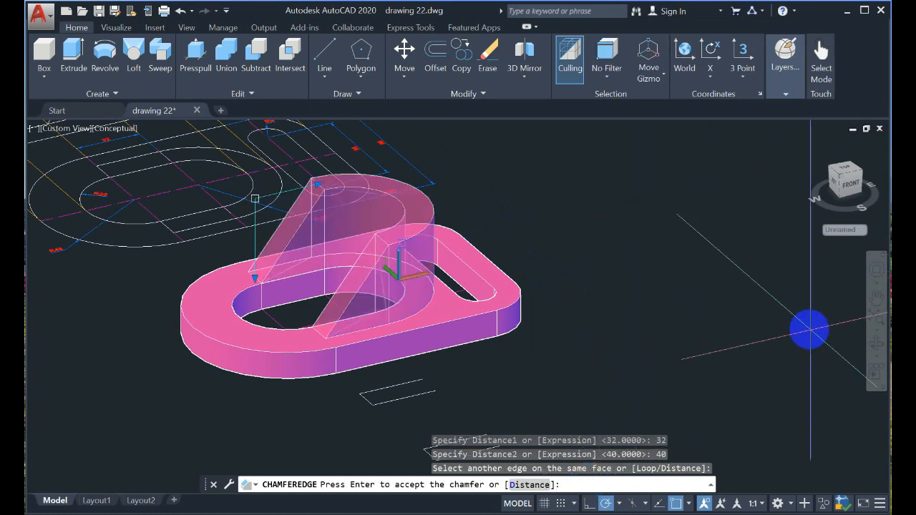
key(Return)
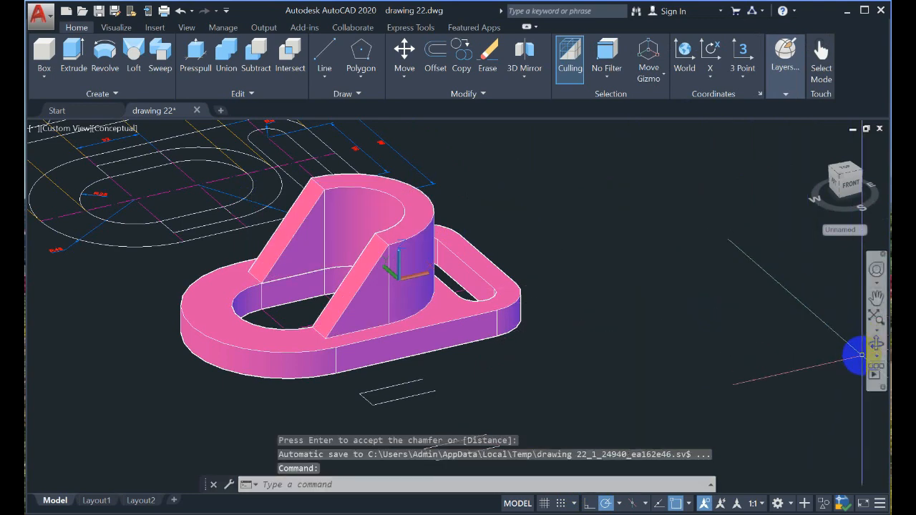
Union the base plate and the chamfered U-shaped solid into a single solid.
click(876, 347)
mouse_move(583, 269)
mouse_down()
mouse_move(683, 270)
mouse_move(613, 298)
mouse_move(575, 271)
mouse_move(578, 255)
mouse_move(627, 279)
mouse_move(687, 271)
mouse_move(650, 307)
mouse_move(580, 296)
mouse_move(554, 274)
mouse_move(585, 267)
mouse_up()
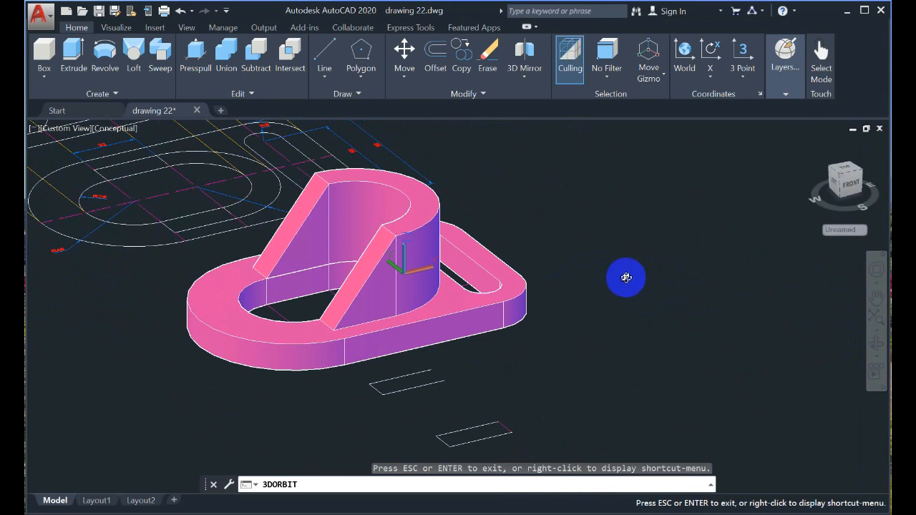
key(Escape)
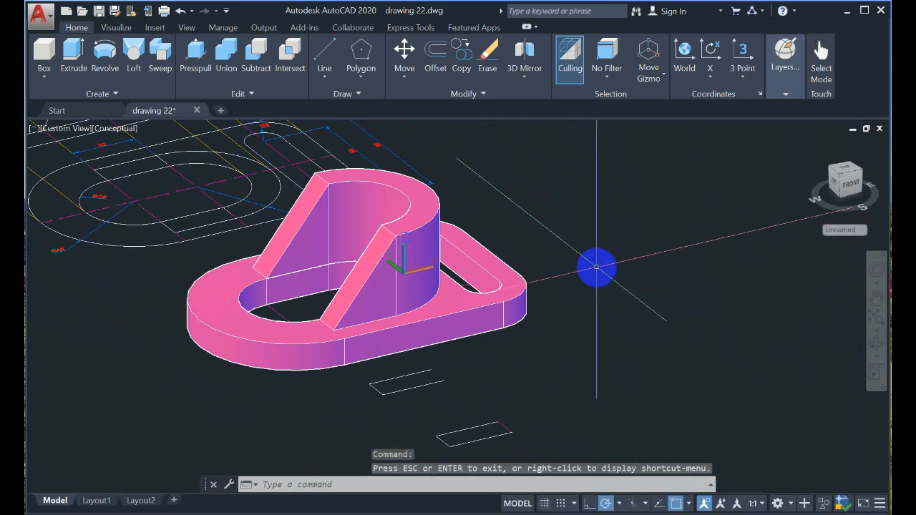
scroll(595, 266, up, 2)
scroll(596, 267, down, 3)
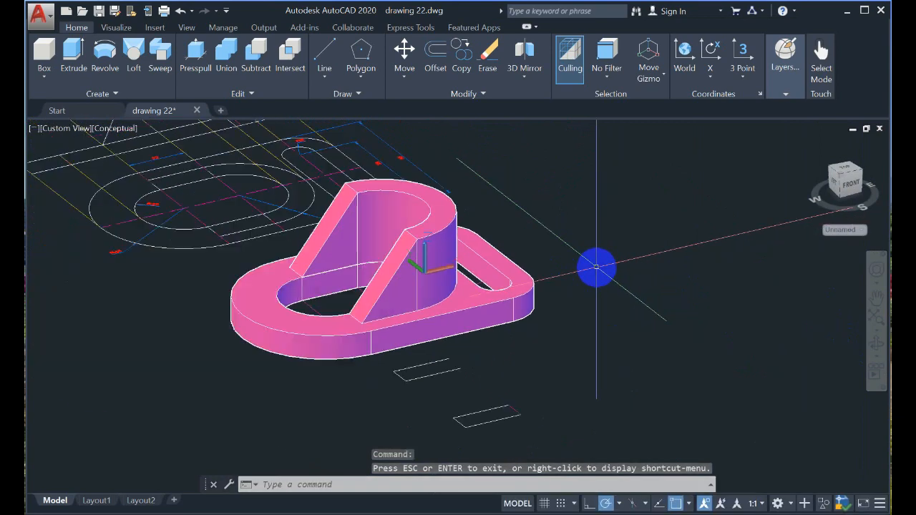
click(224, 57)
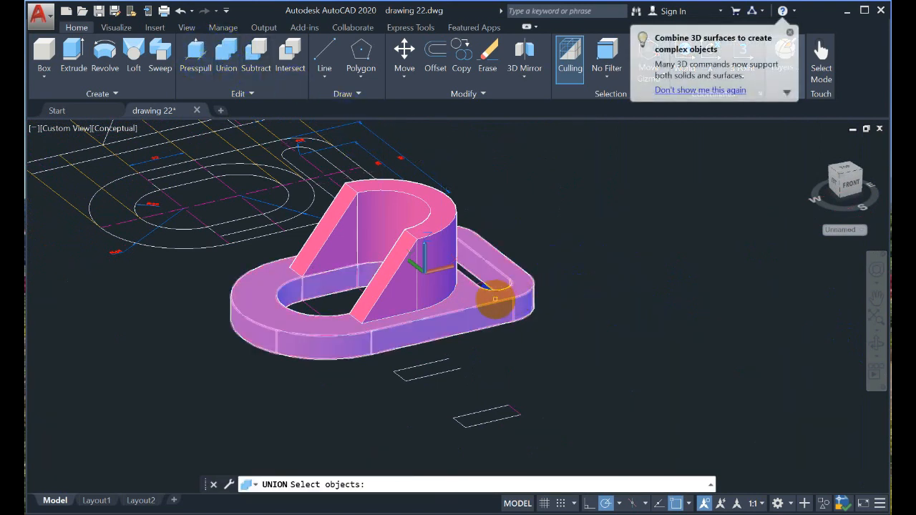
click(492, 296)
click(443, 243)
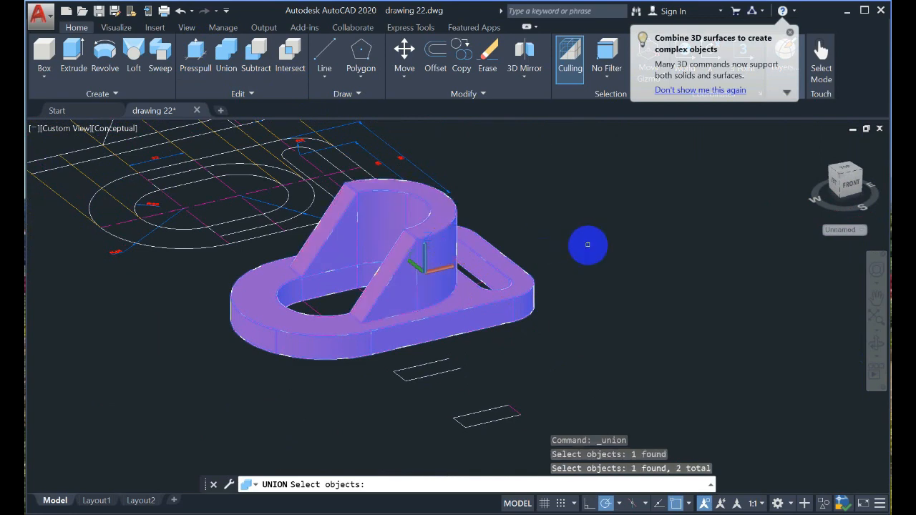
key(Return)
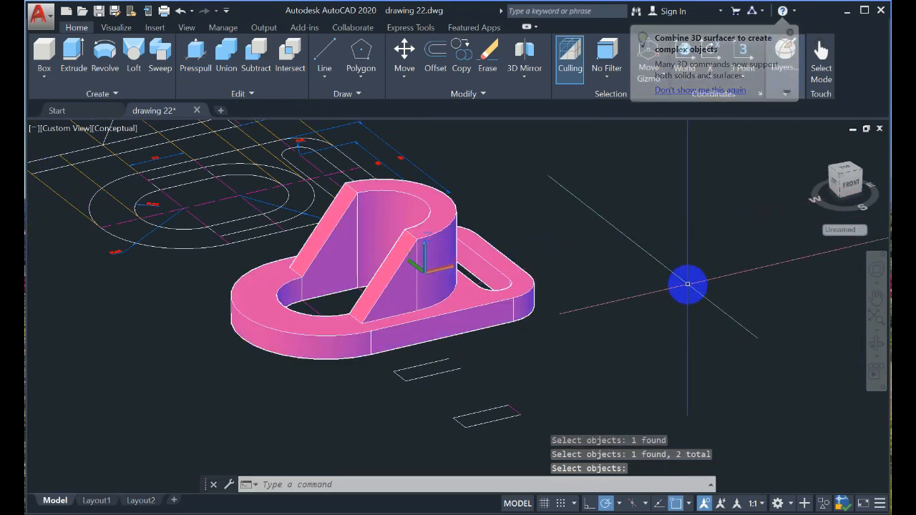